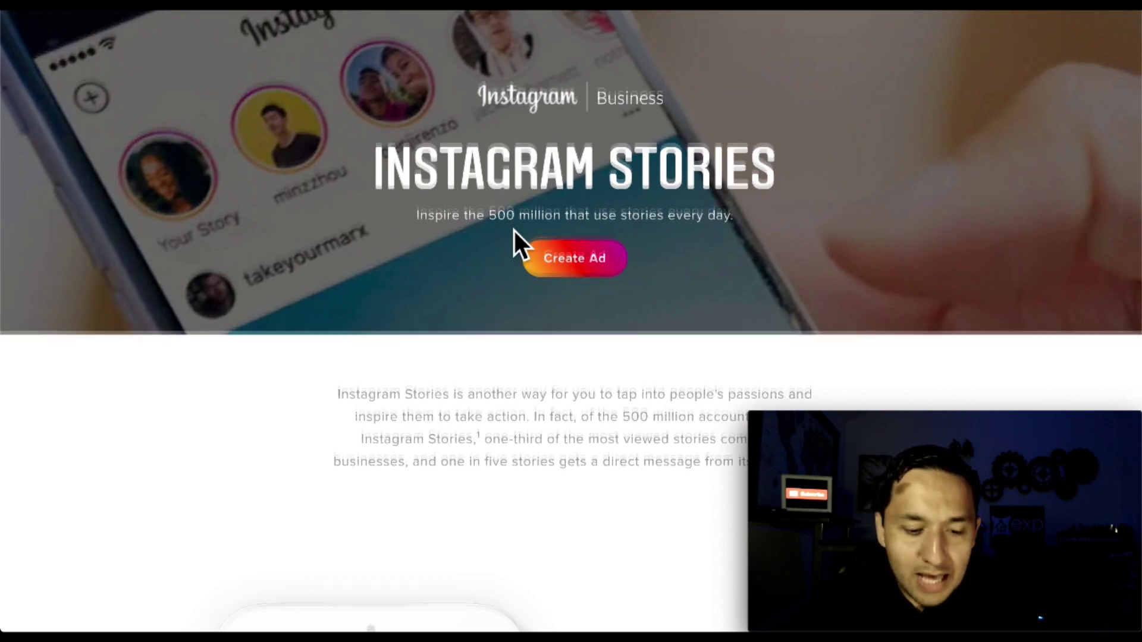
Step: Scroll through Canva's Instagram Story template results, past the blank canvas and Mother's Day designs
scroll(515, 231, "down", 7)
scroll(515, 231, "down", 10)
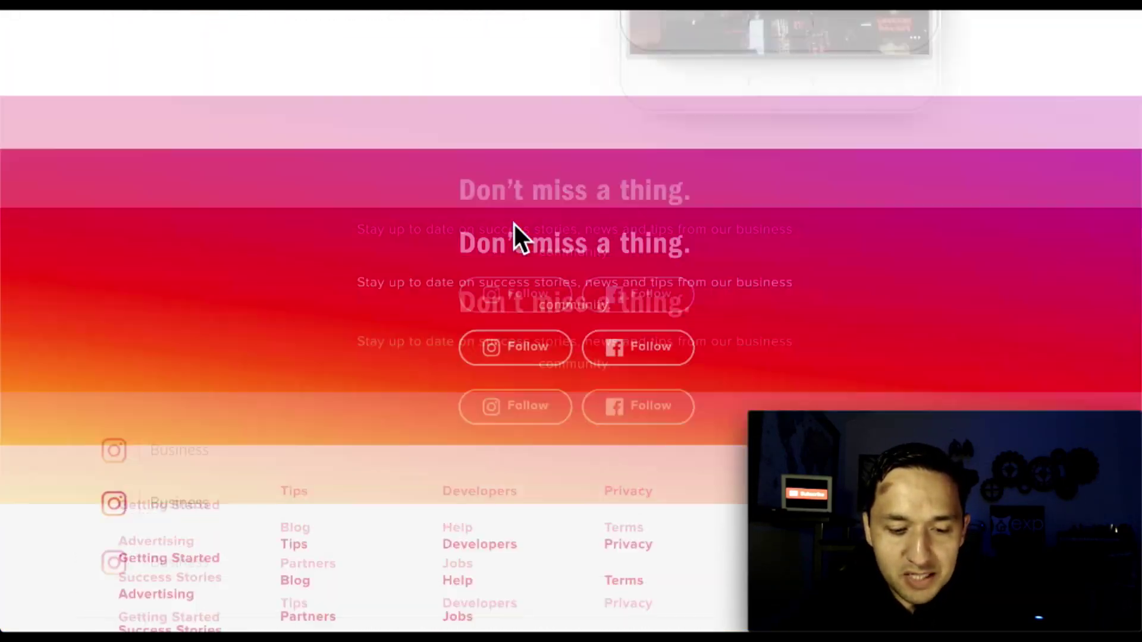
scroll(514, 228, "up", 20)
scroll(515, 227, "down", 8)
scroll(515, 233, "down", 6)
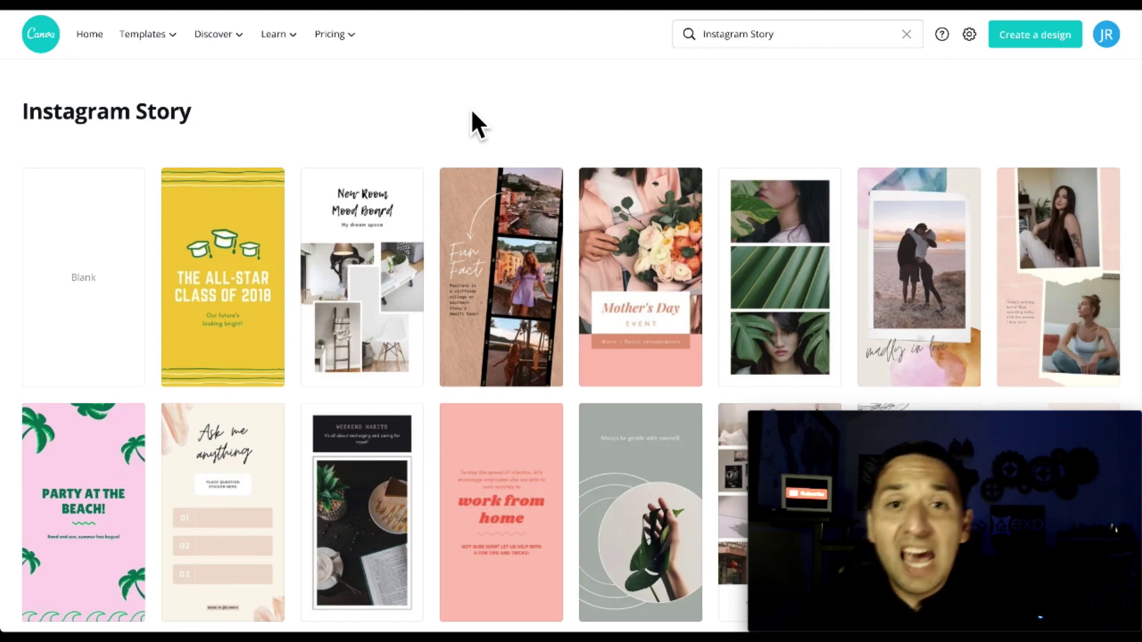
Step: Delete the seven extra pages of the Minimalist Wedding Your Story design, keeping only the Eiffel Tower page
scroll(653, 219, "down", 3)
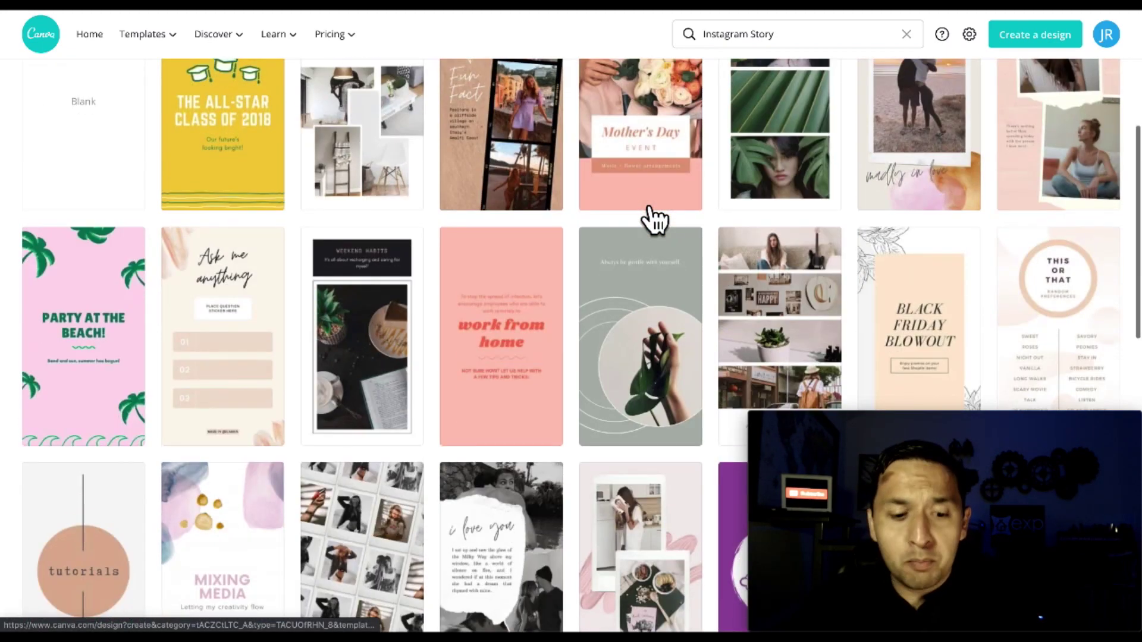
scroll(201, 389, "up", 2)
scroll(437, 387, "down", 8)
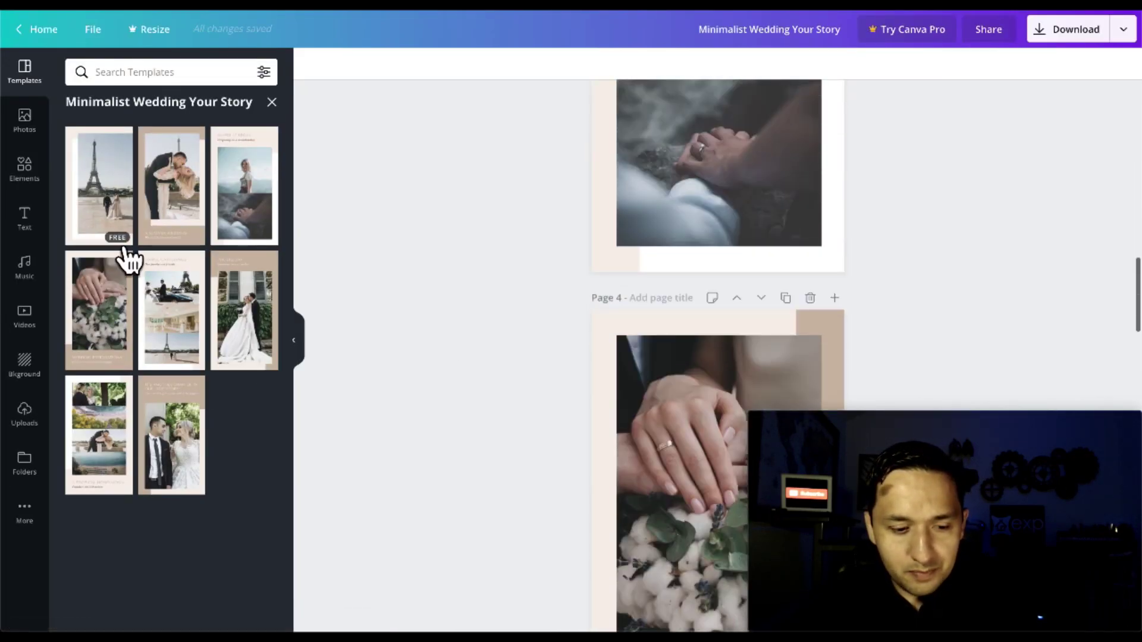
scroll(670, 218, "up", 10)
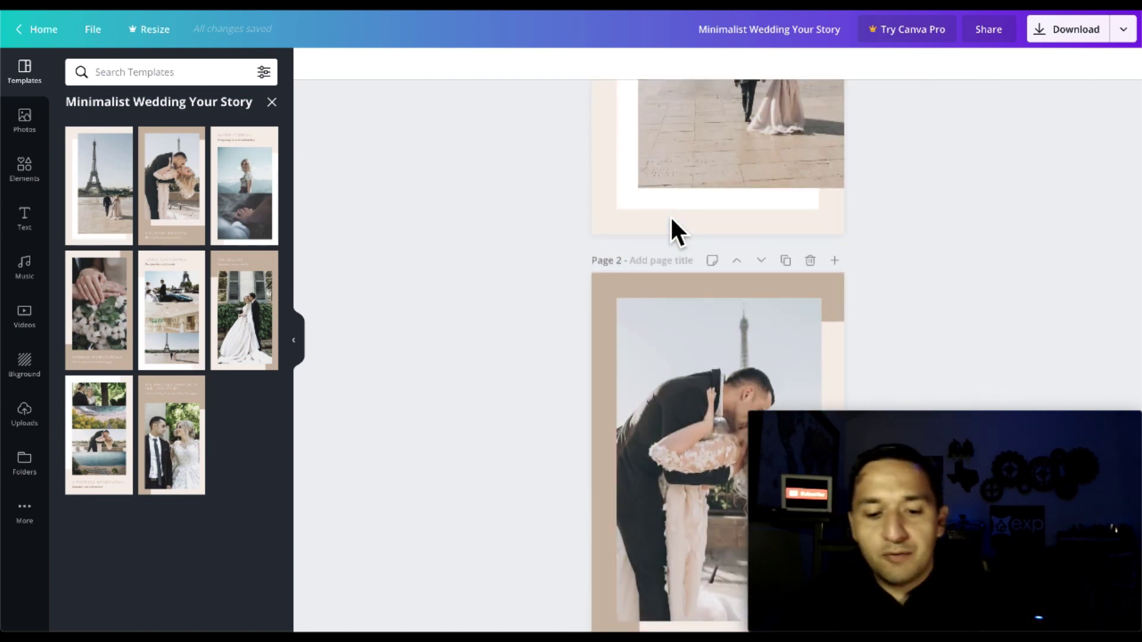
left_click(810, 260)
left_click(810, 260)
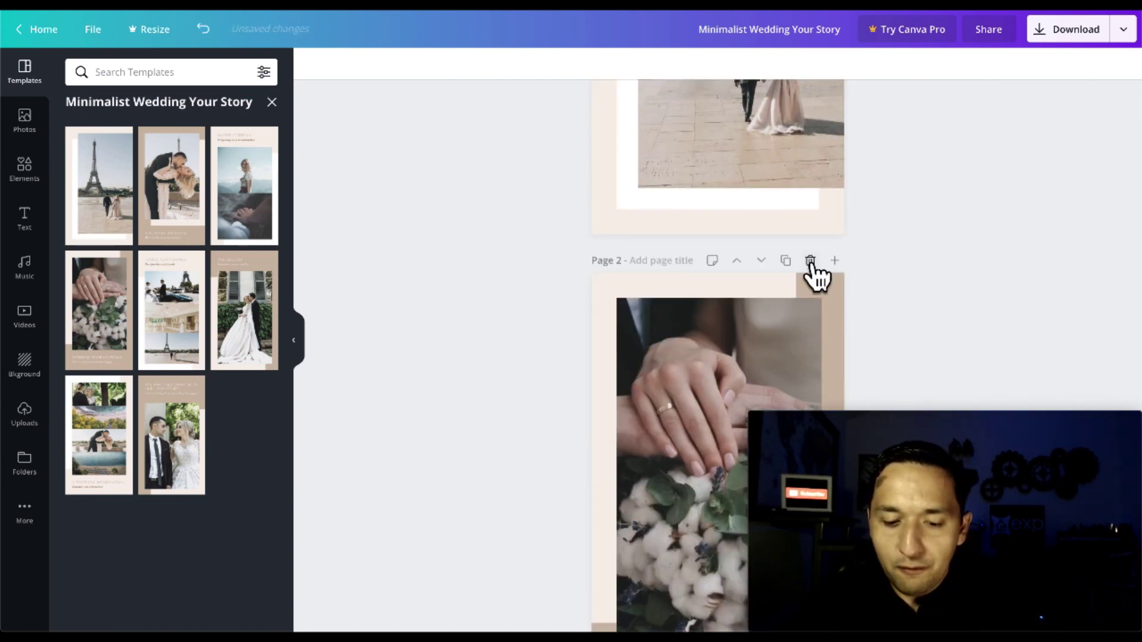
left_click(810, 260)
left_click(809, 260)
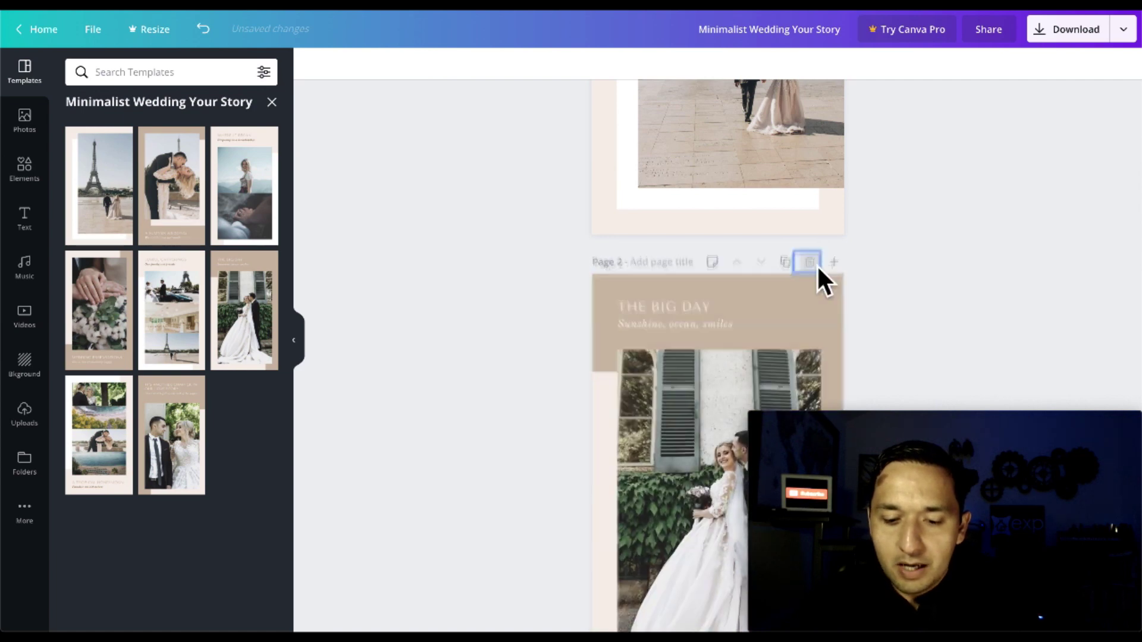
left_click(810, 262)
left_click(810, 262)
left_click(810, 262)
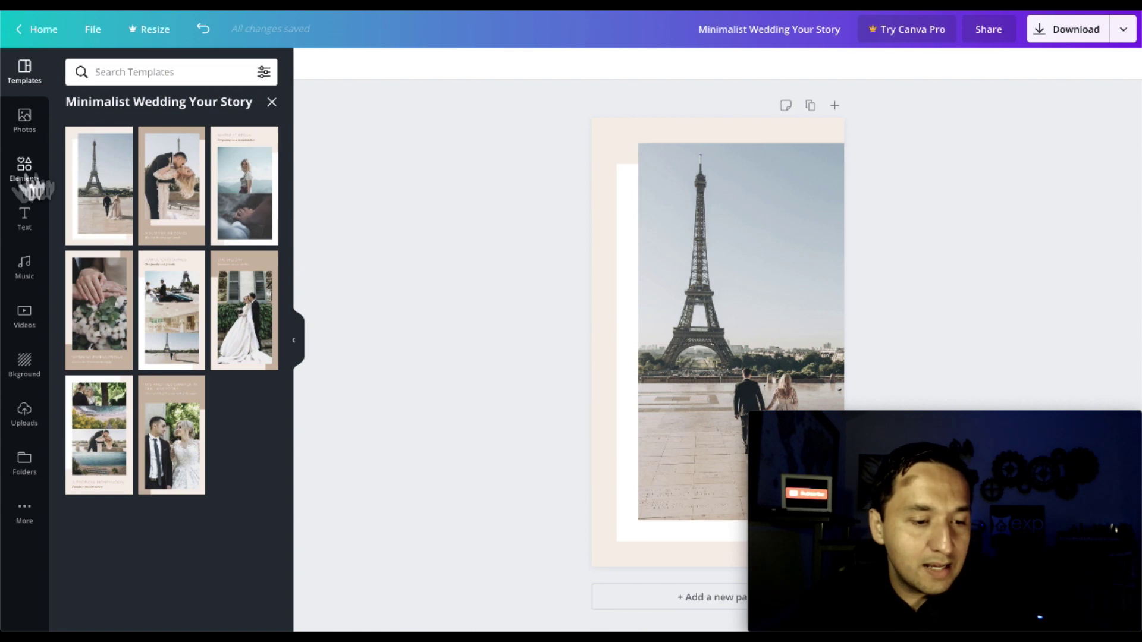
Step: Add a heading reading 'hafereadf' over the photo, then download the design as a PNG
left_click(17, 217)
left_click(145, 140)
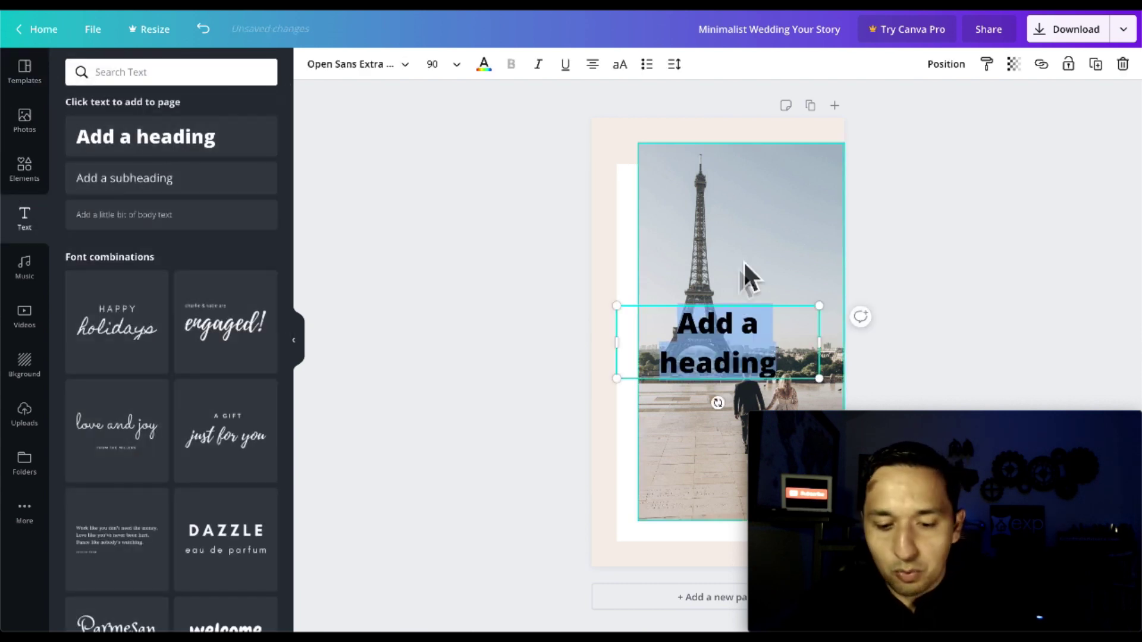
type("hafereadf")
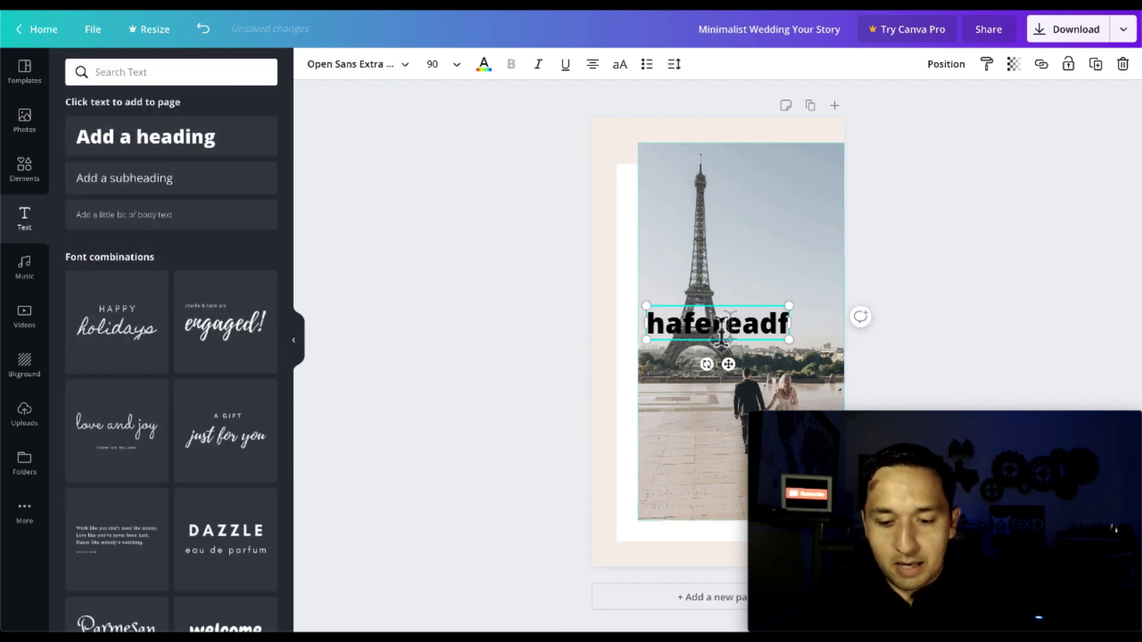
left_click(918, 236)
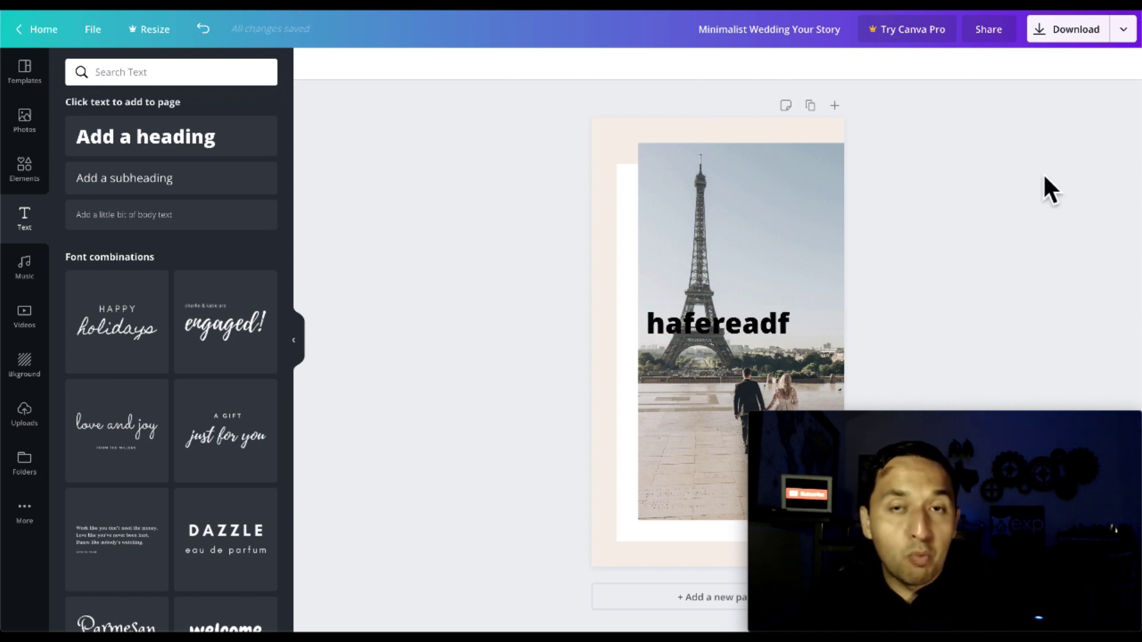
left_click(1056, 33)
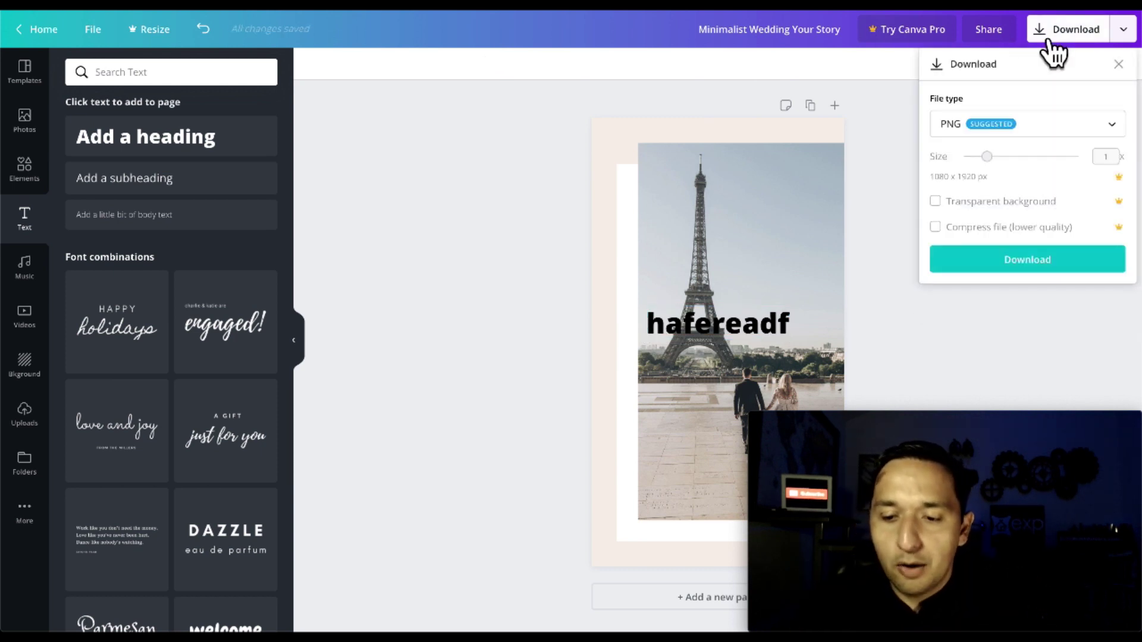
left_click(1003, 262)
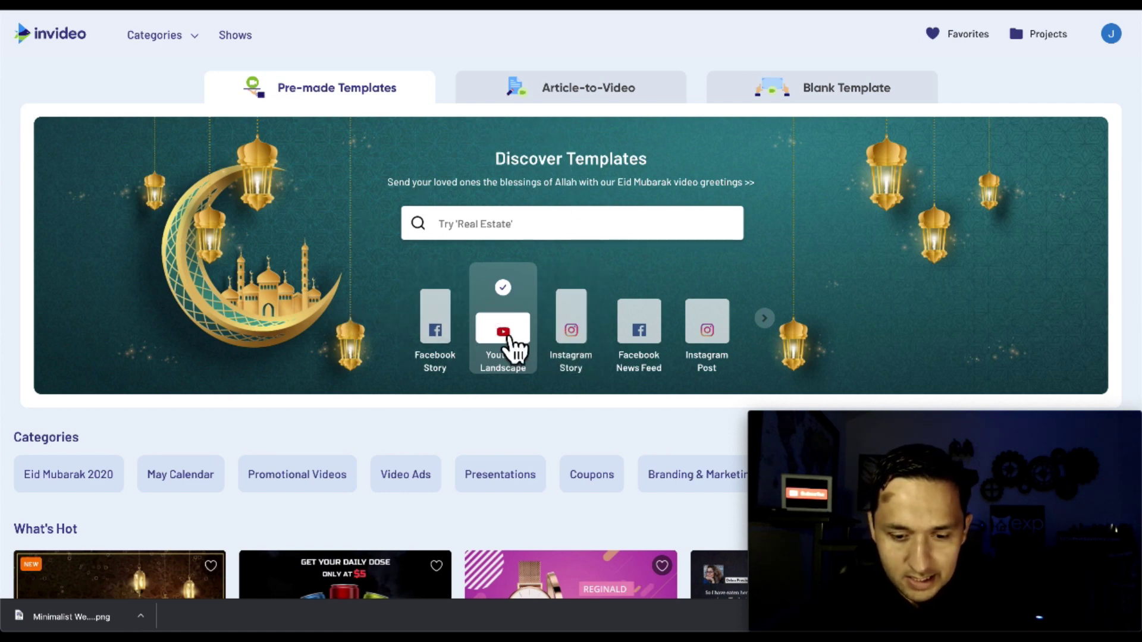
Step: Filter InVideo templates to the Instagram Story format and browse down to What's Hot
left_click(576, 348)
scroll(586, 348, "down", 4)
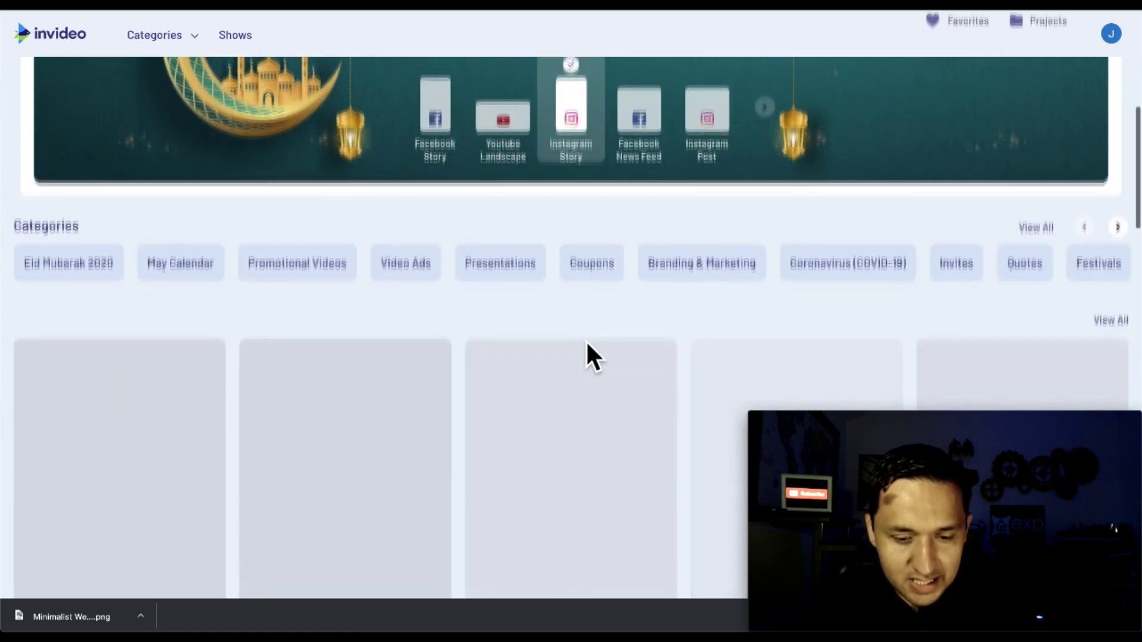
scroll(586, 344, "down", 4)
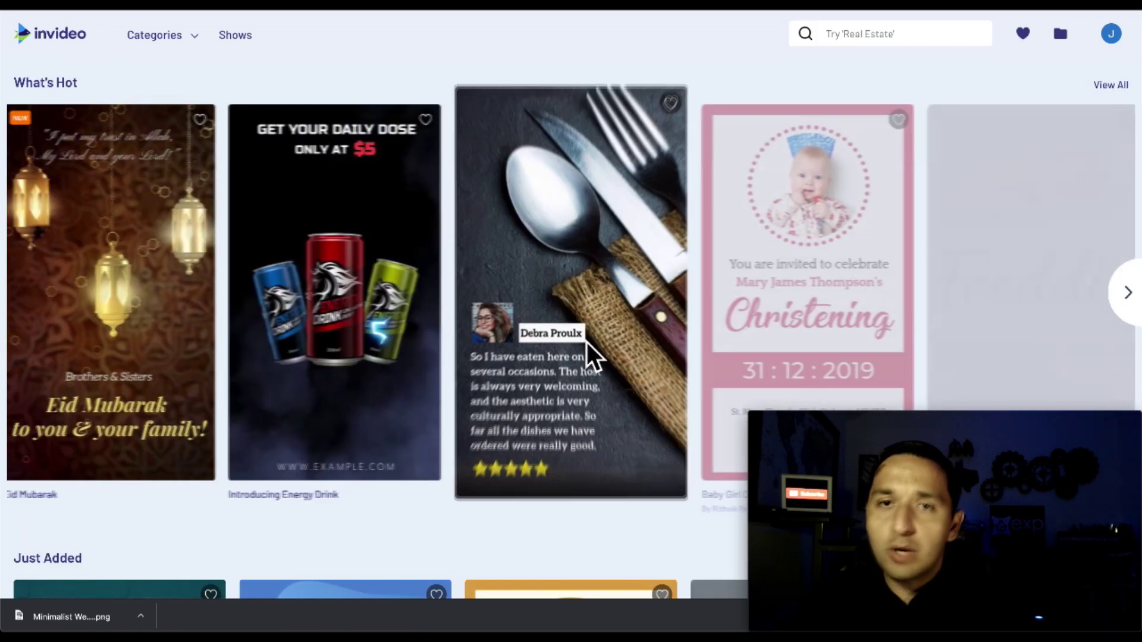
scroll(587, 343, "down", 2)
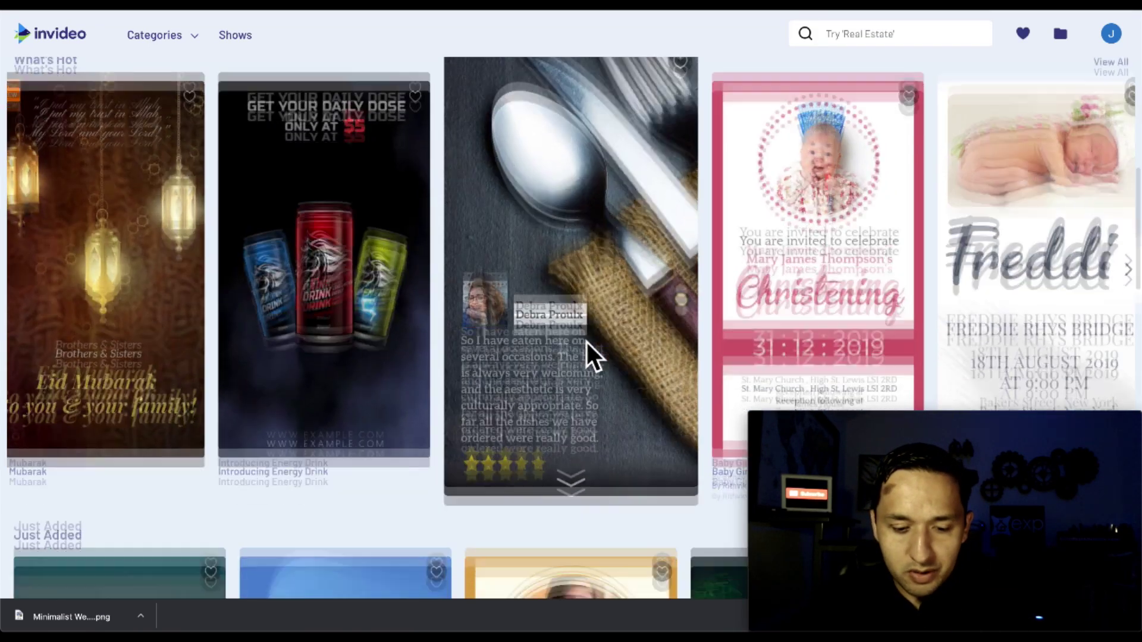
scroll(530, 261, "up", 2)
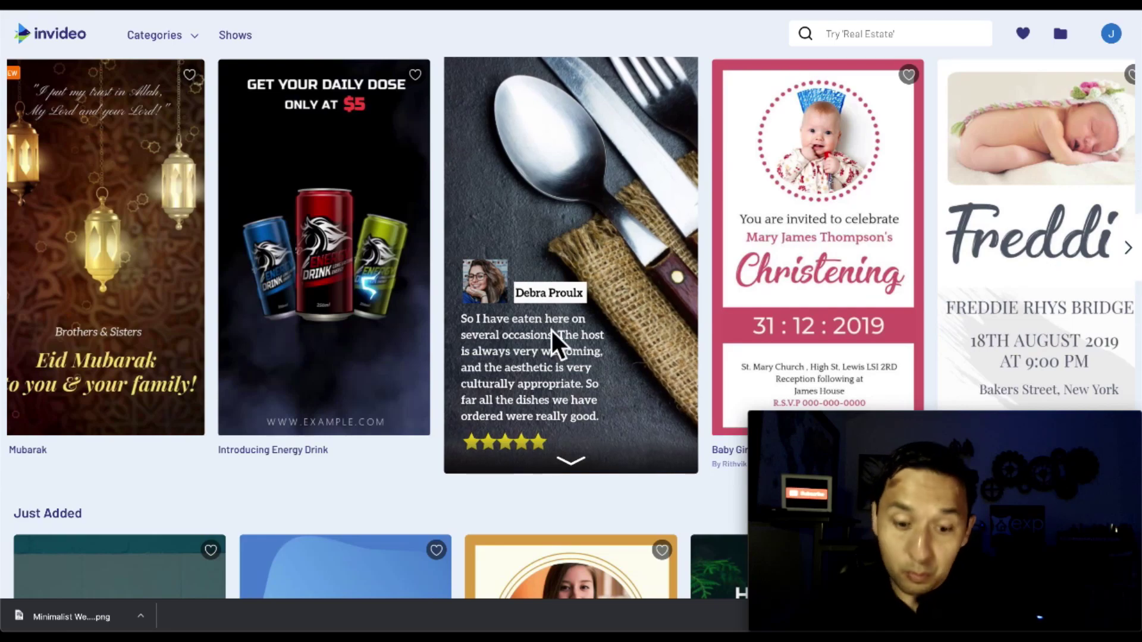
scroll(552, 331, "up", 5)
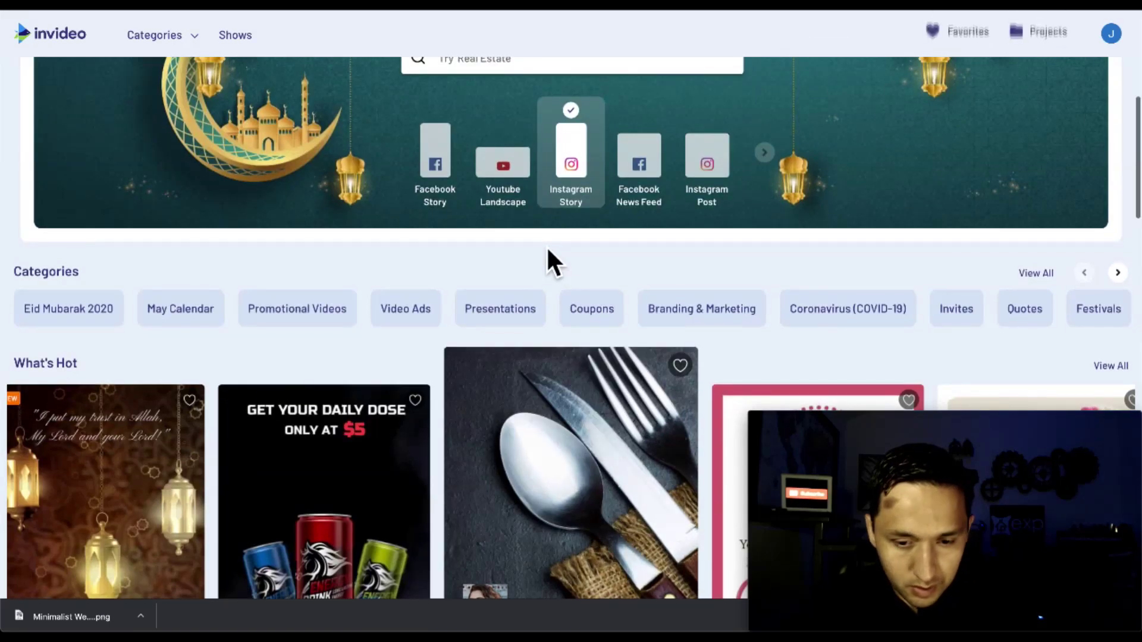
scroll(605, 426, "down", 5)
scroll(605, 423, "up", 8)
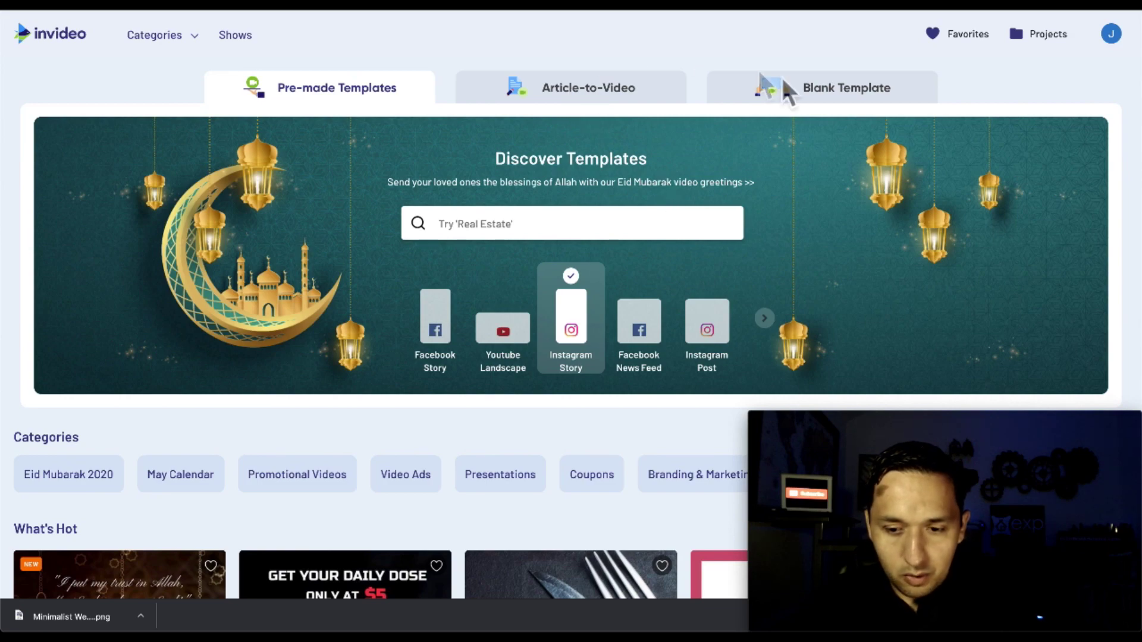
Step: Open the Restaurant Testimonial template preview
scroll(612, 434, "down", 7)
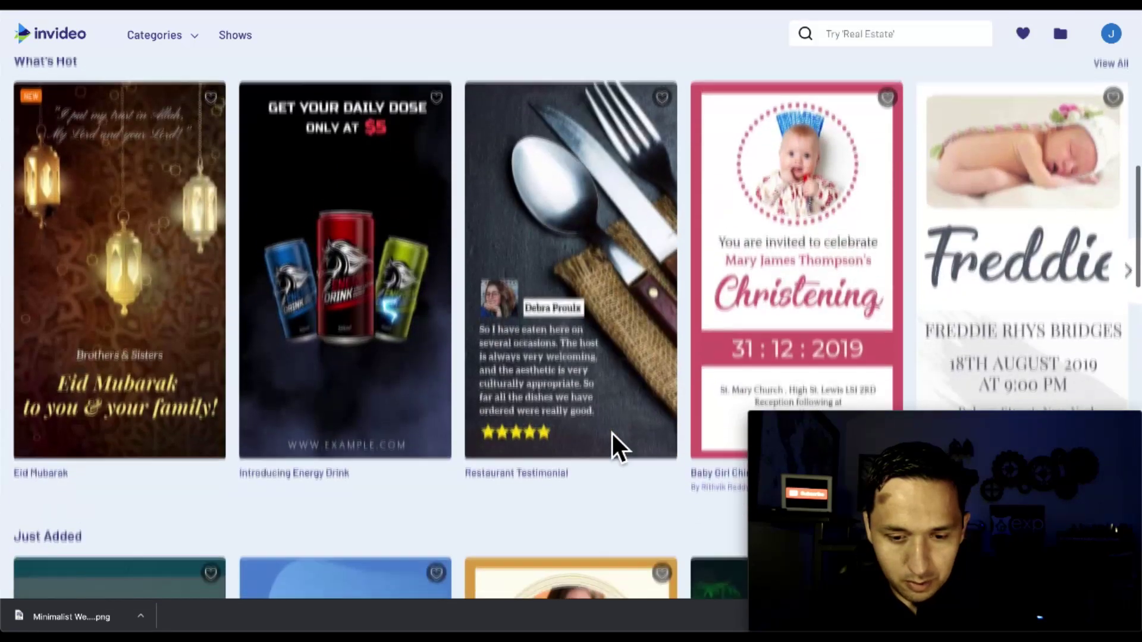
scroll(594, 163, "down", 4)
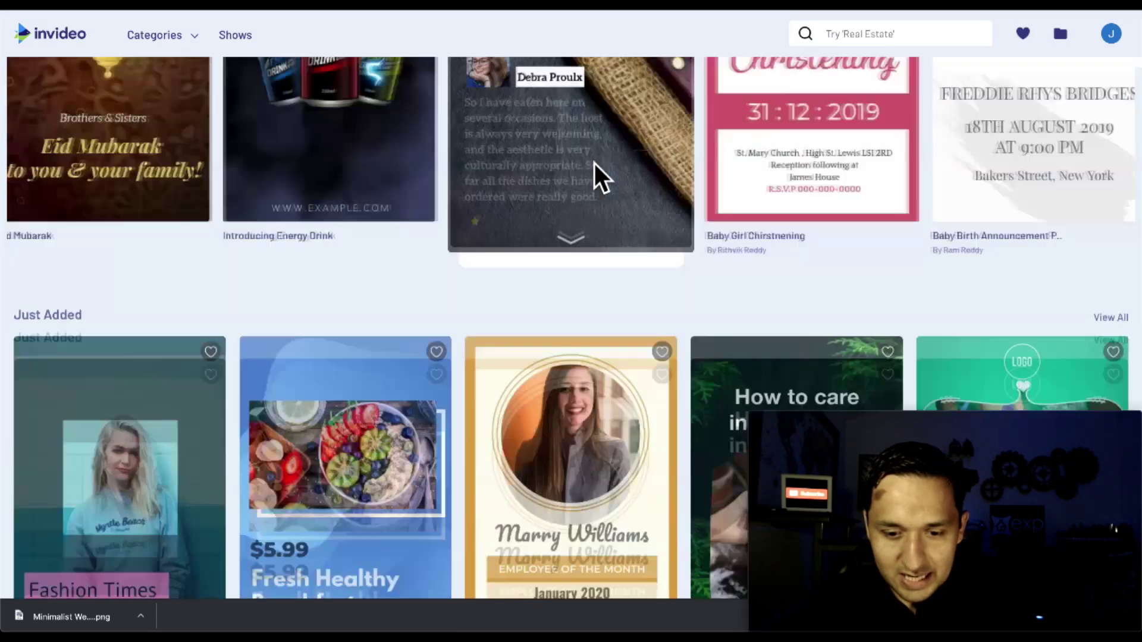
left_click(594, 163)
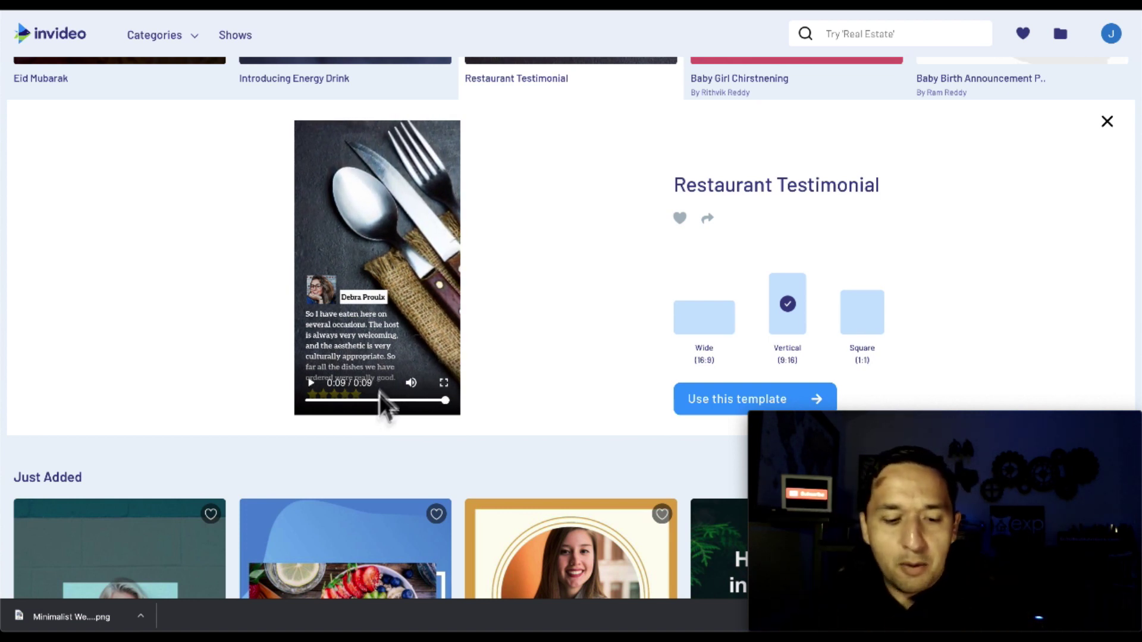
Step: Use the Restaurant Testimonial template to create a vertical 9:16 project in the editor
left_click(721, 407)
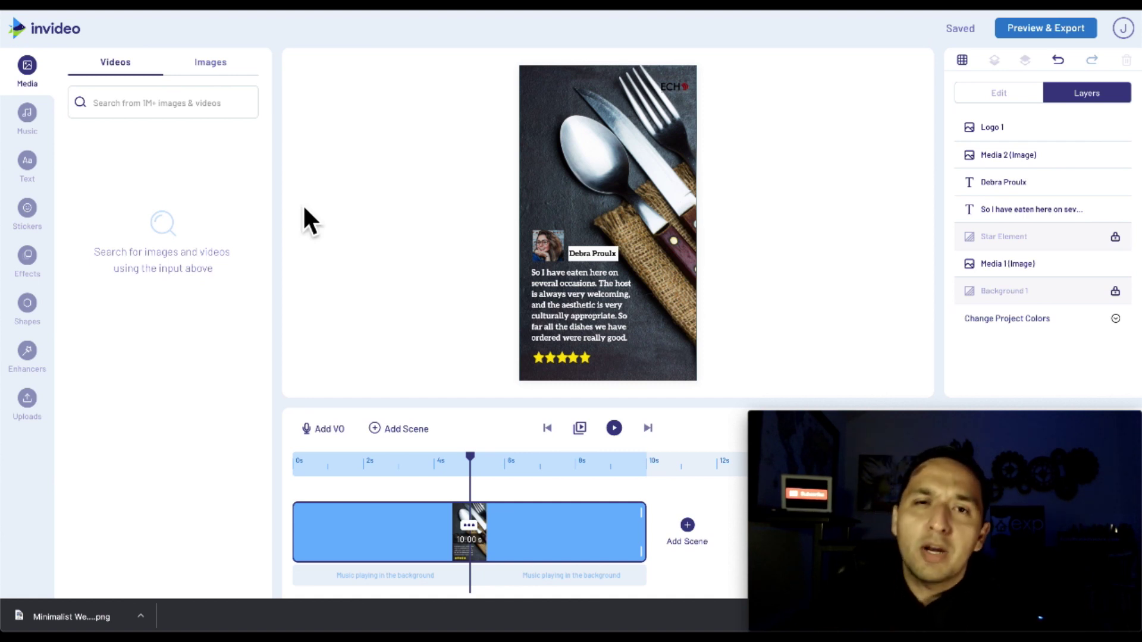
Step: Look through the background music, text style and sticker panels
left_click(27, 115)
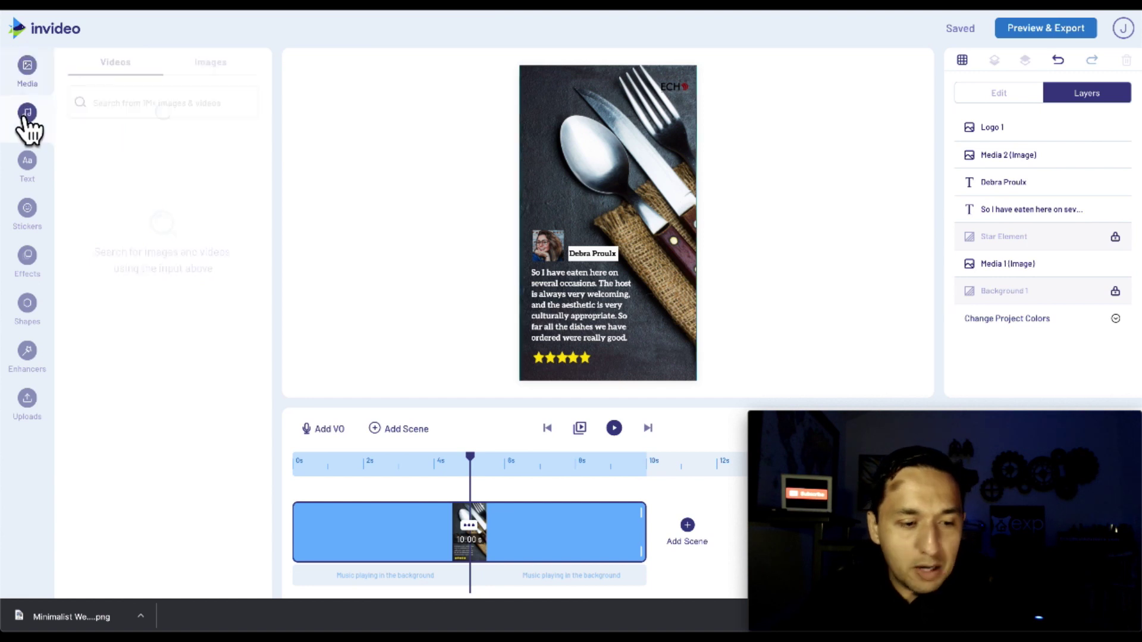
left_click(27, 165)
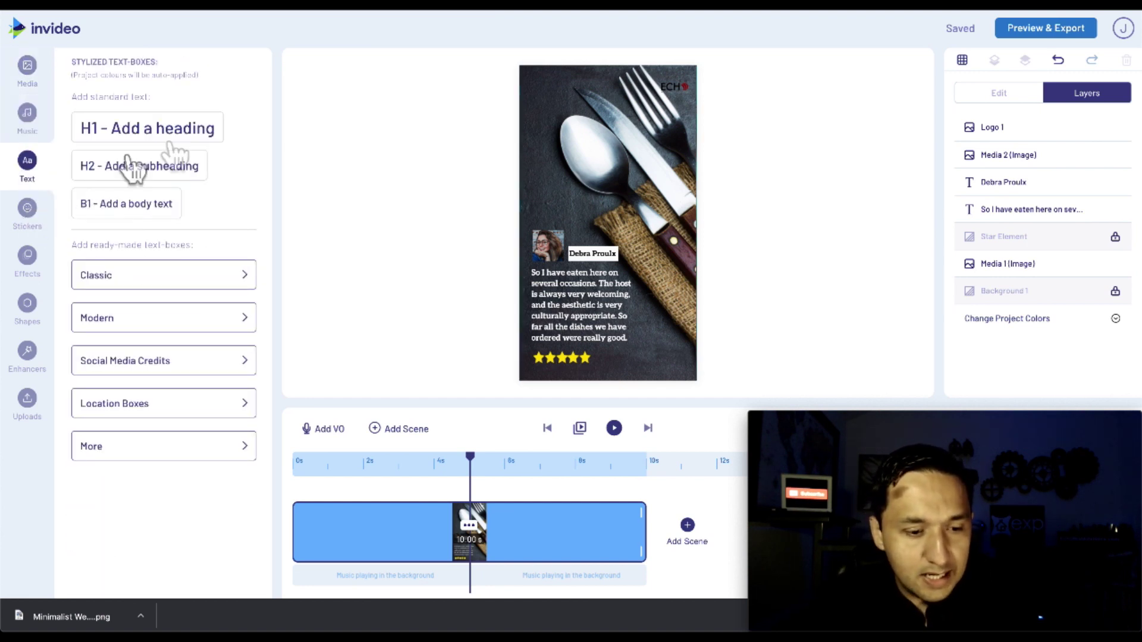
left_click(27, 213)
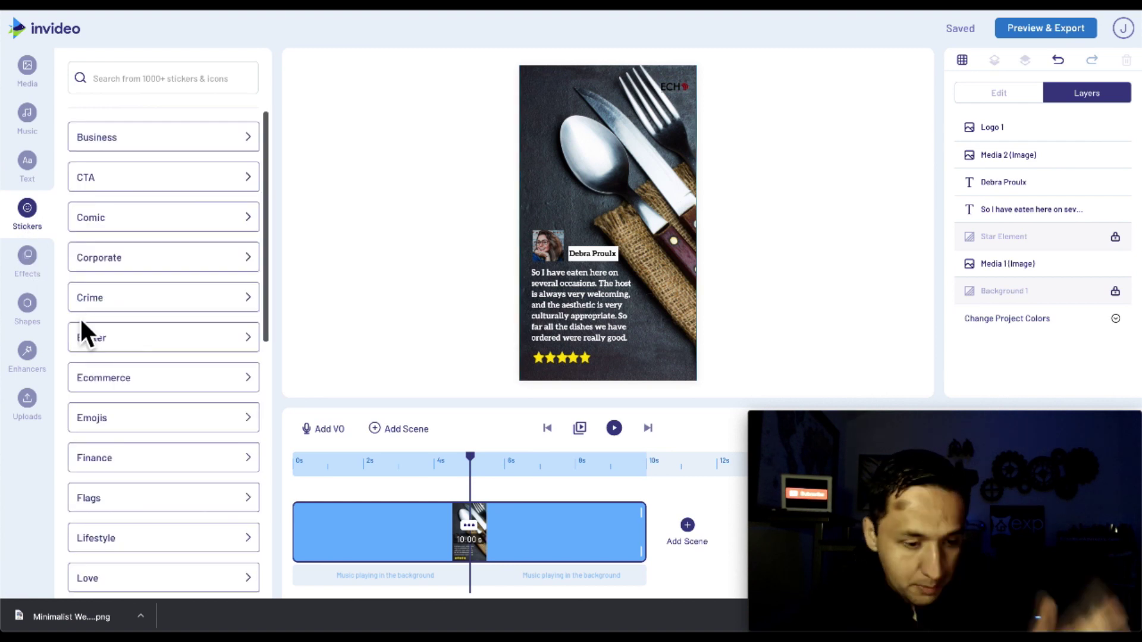
Step: Replace the testimonial review text and bring up the Preview & Export view
left_click(593, 319)
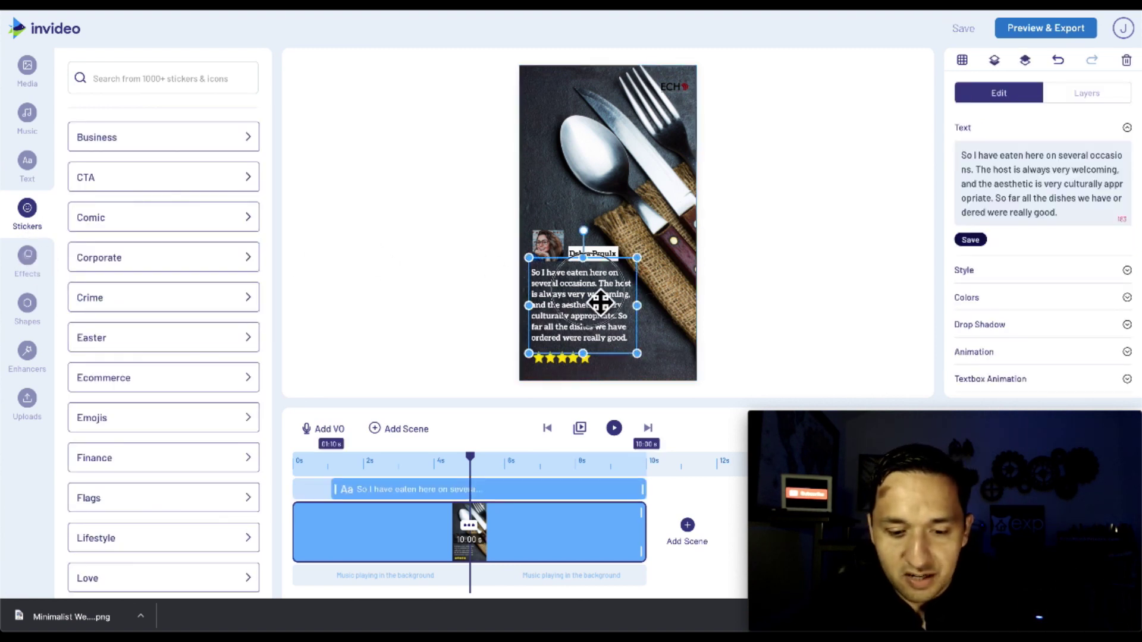
double_click(594, 300)
type("adust")
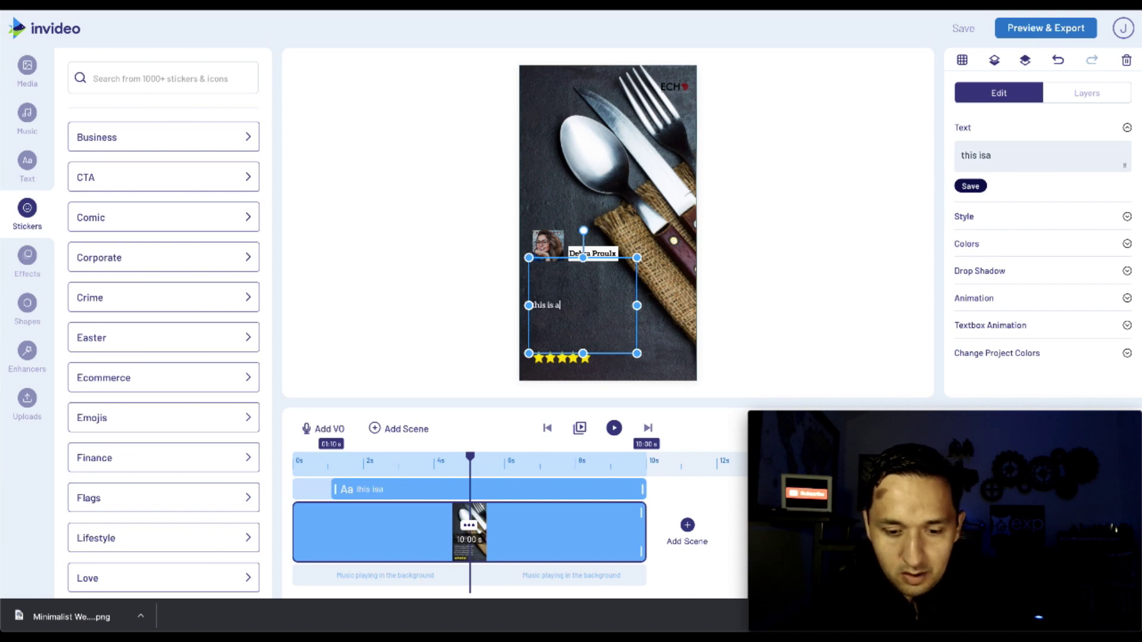
left_click(871, 214)
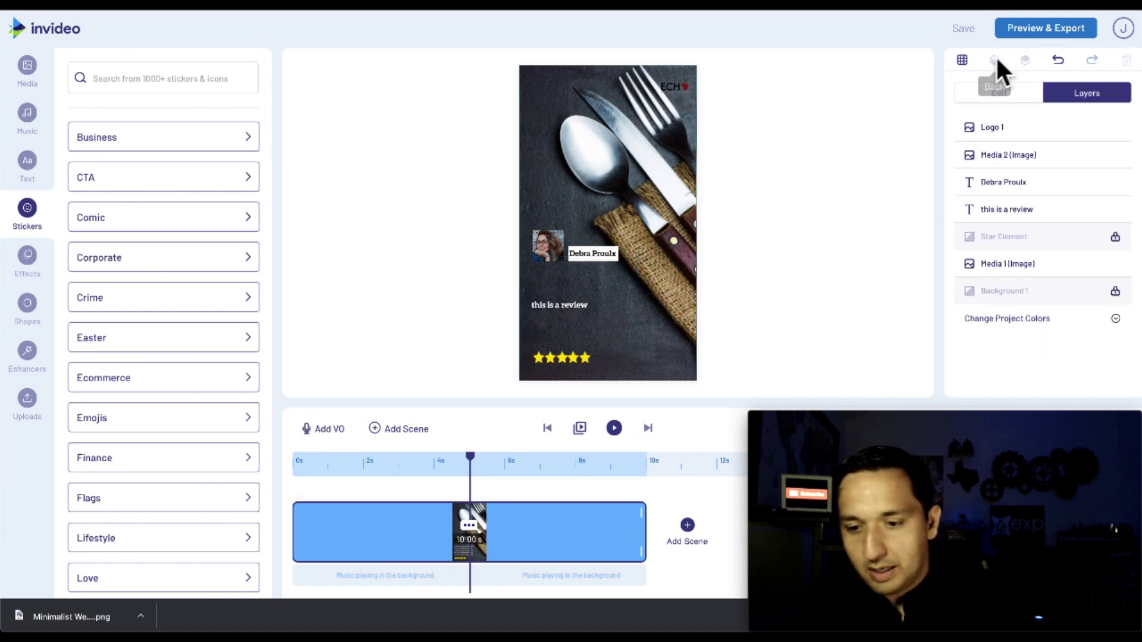
left_click(1031, 30)
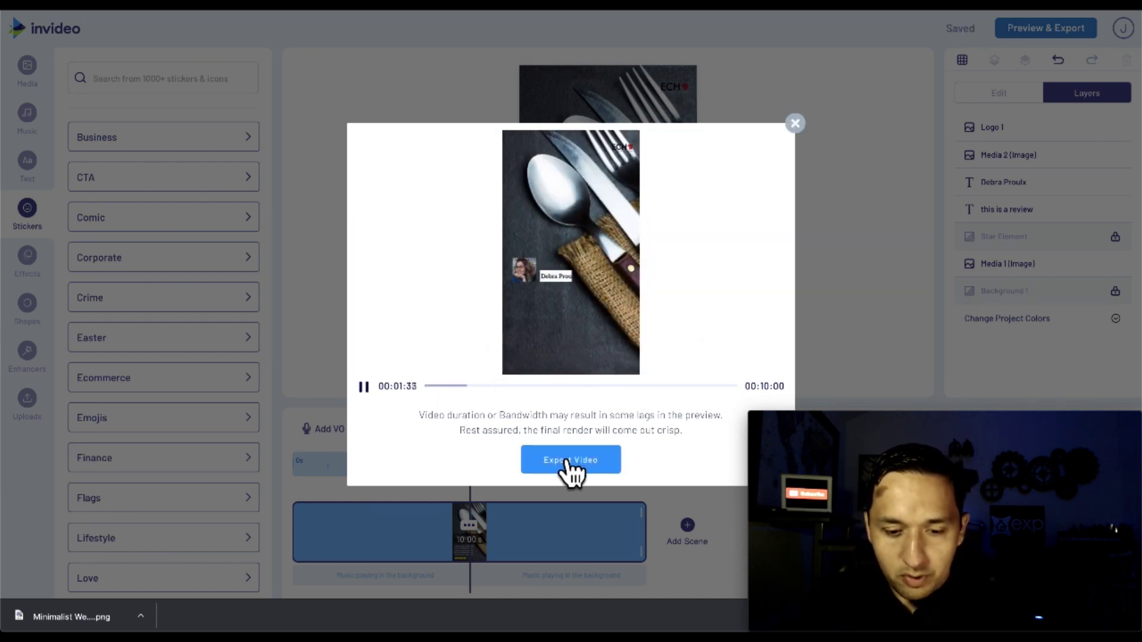
Step: Export the finished story video from the preview dialog
left_click(568, 461)
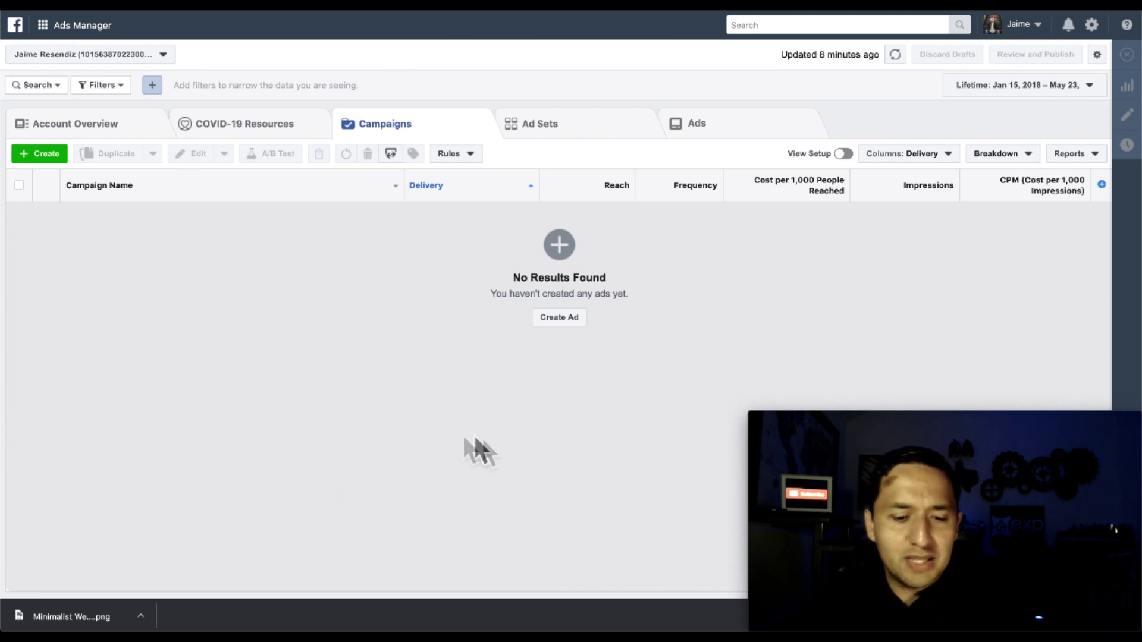
Step: Create a Traffic-objective campaign draft named 'New Campaign' with one ad set and one ad
left_click(52, 156)
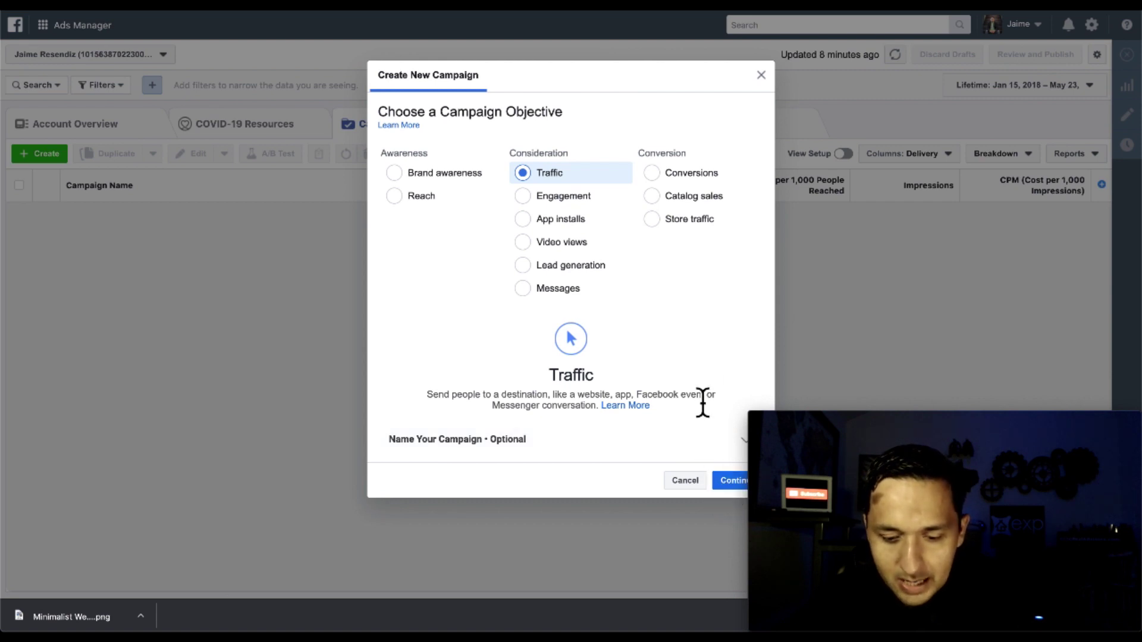
left_click(708, 440)
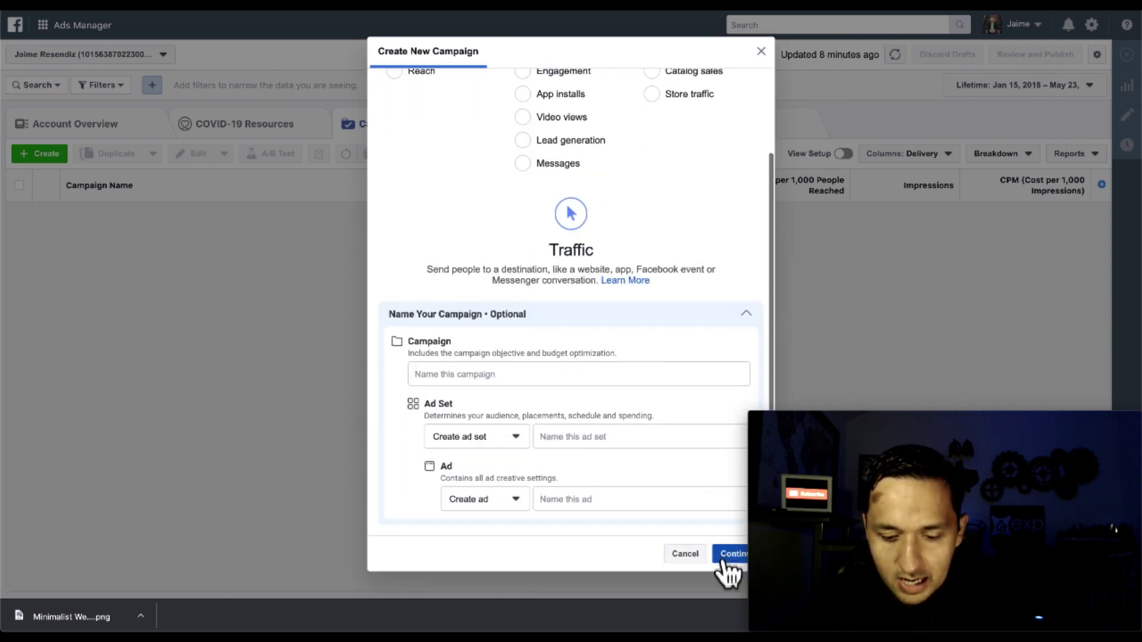
left_click(730, 577)
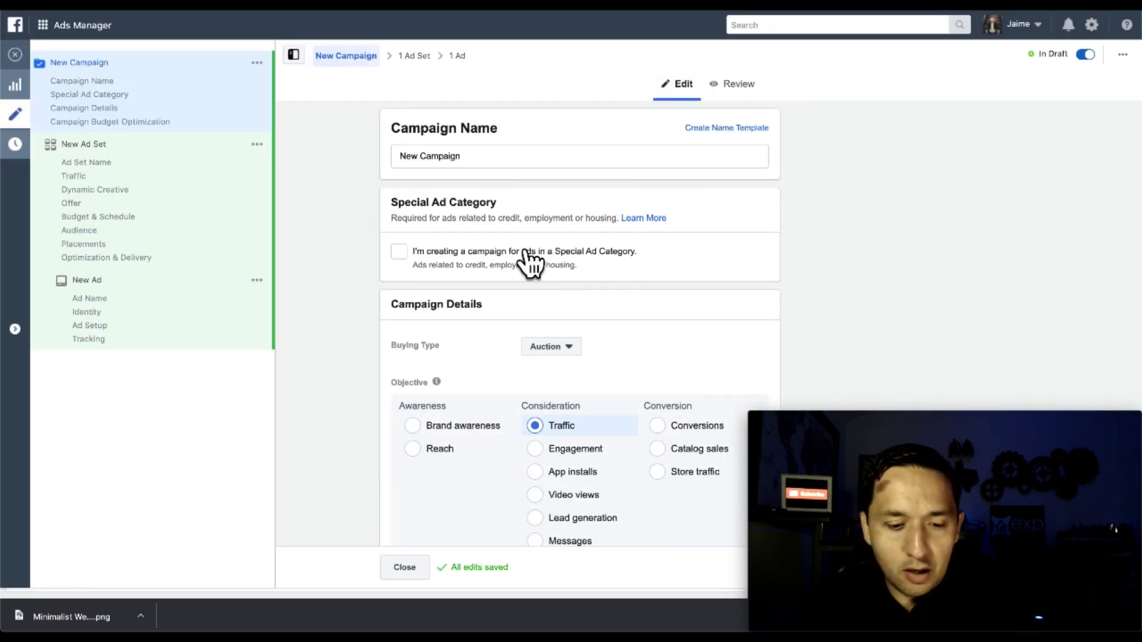
Step: Mark the campaign as Special Ad Category with Housing selected, then continue to the ad set
left_click(399, 251)
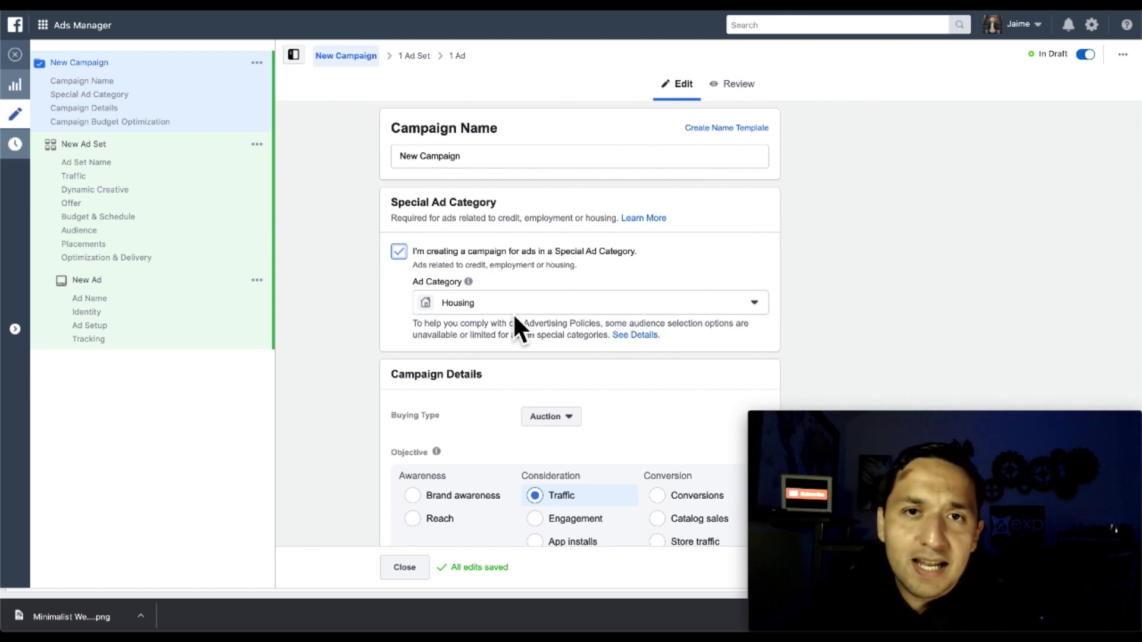
scroll(651, 380, "down", 5)
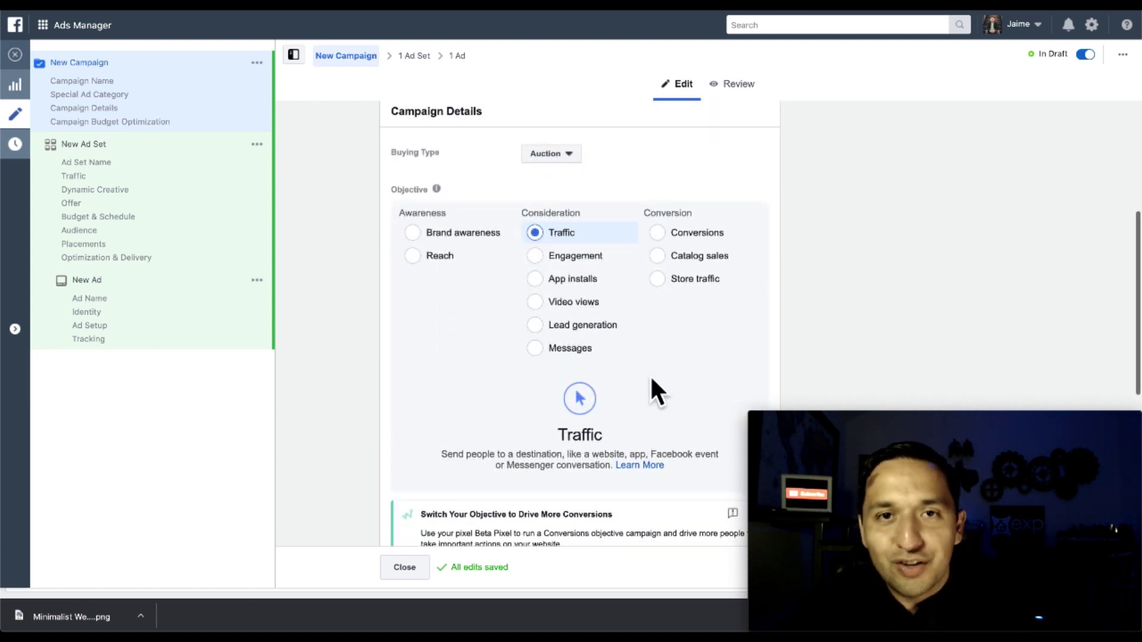
scroll(651, 380, "down", 2)
scroll(595, 357, "down", 4)
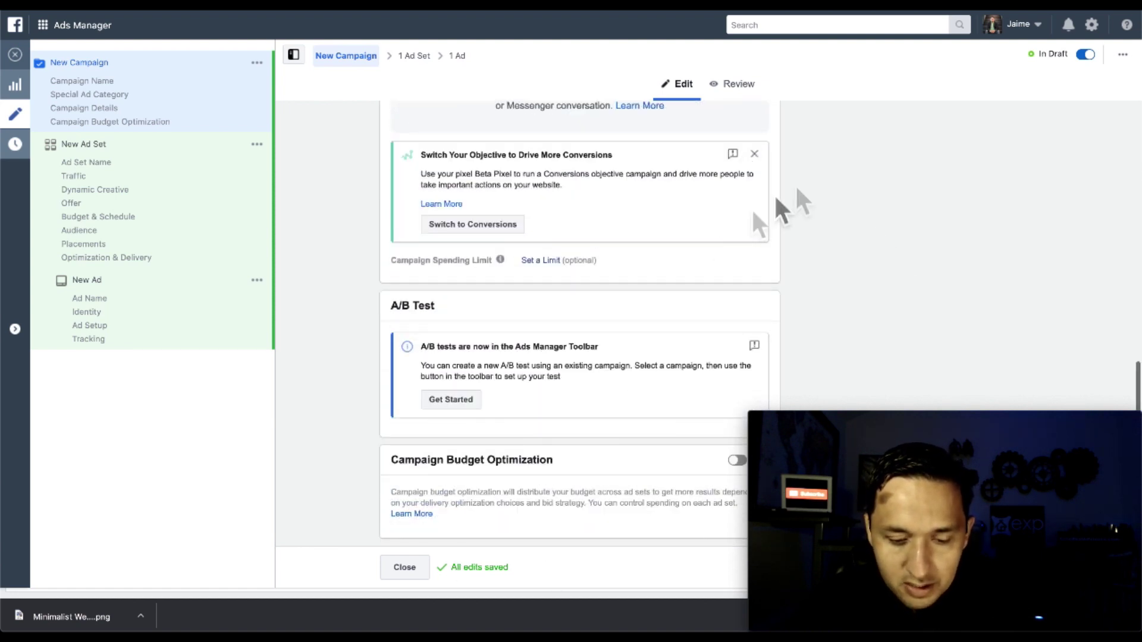
left_click(953, 423)
left_click_drag(954, 424, 951, 340)
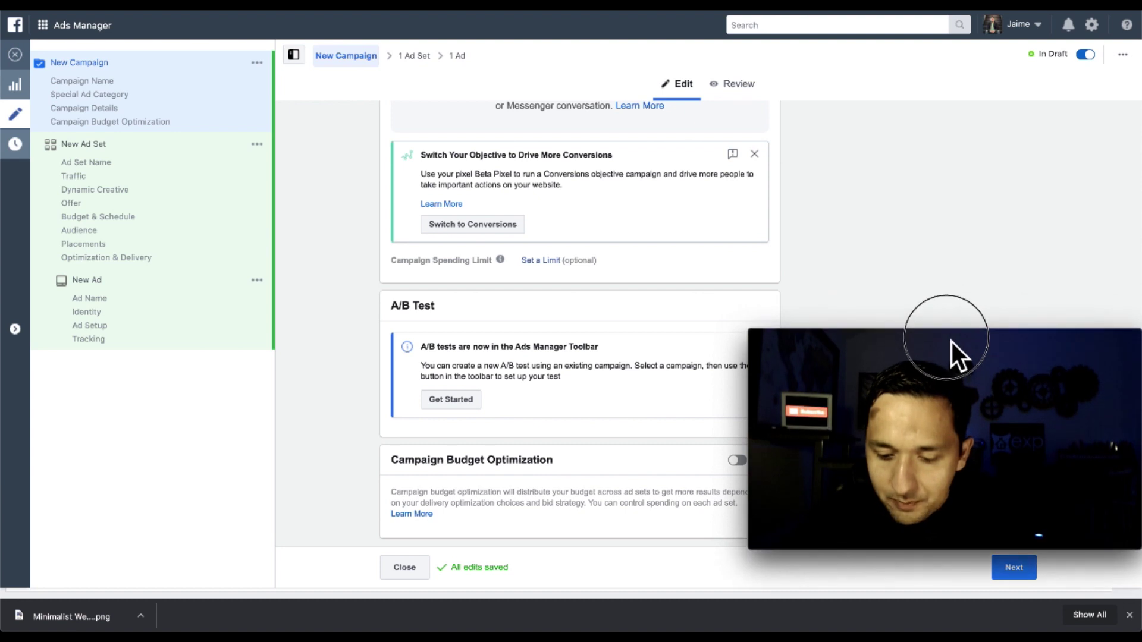
left_click(1023, 572)
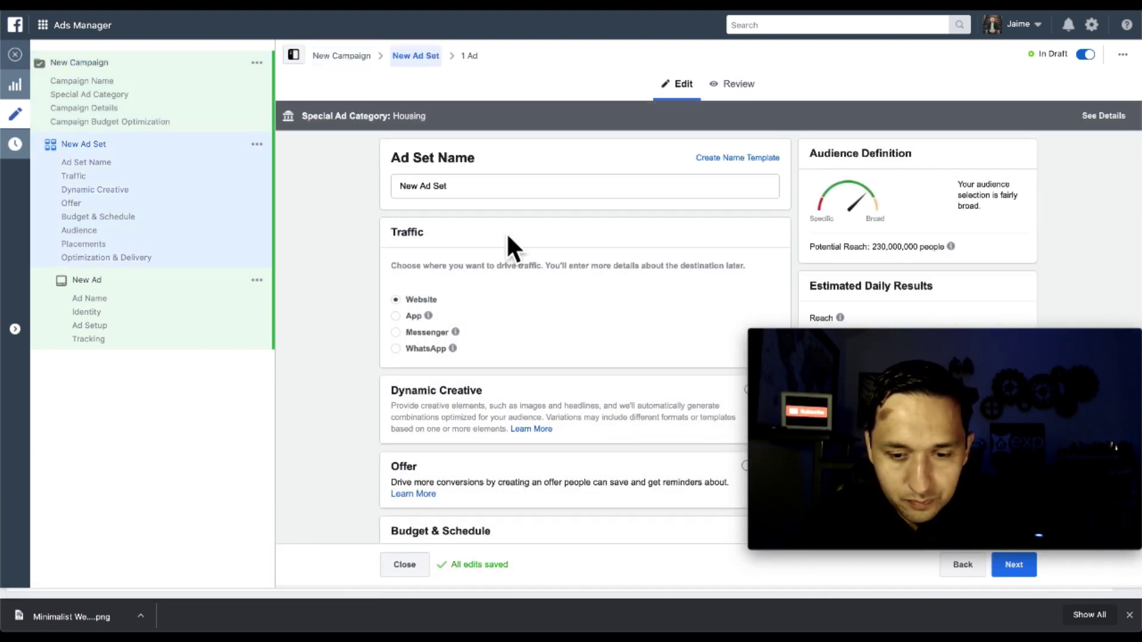
Step: Scroll the ad set form down to the Audience section with United States, ages 18-65+ targeting
scroll(453, 368, "down", 3)
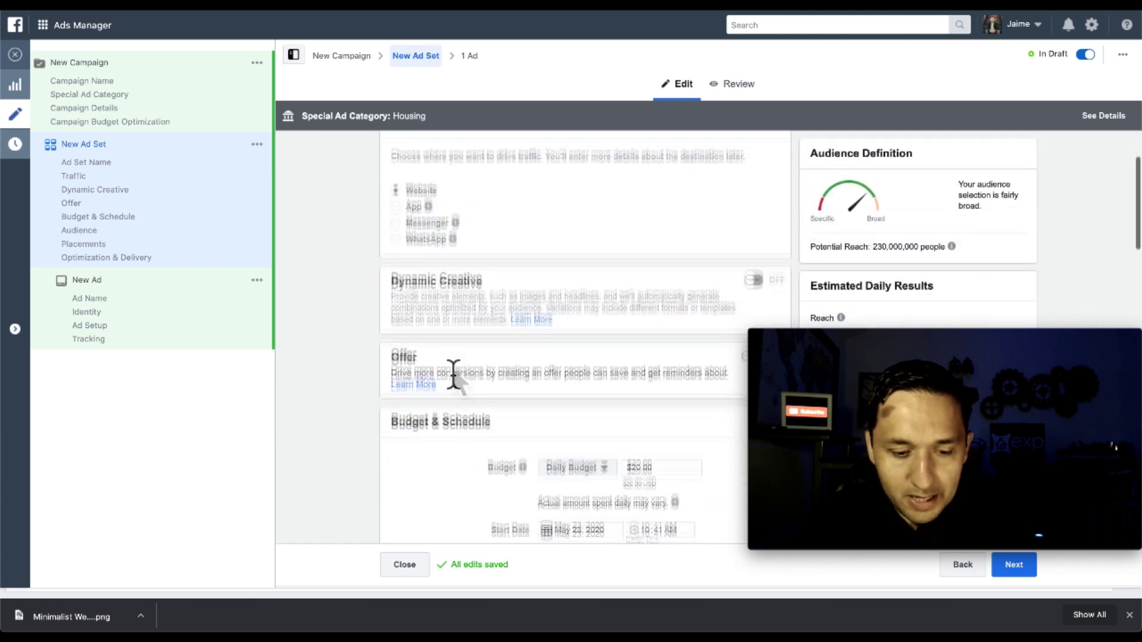
scroll(490, 404, "down", 6)
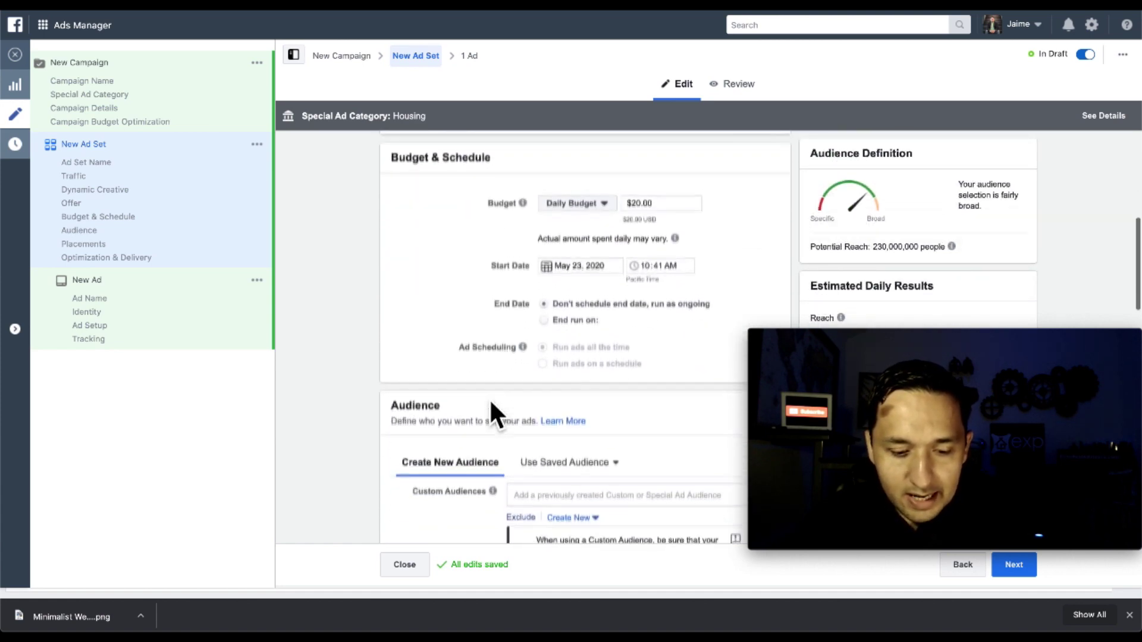
scroll(489, 398, "down", 2)
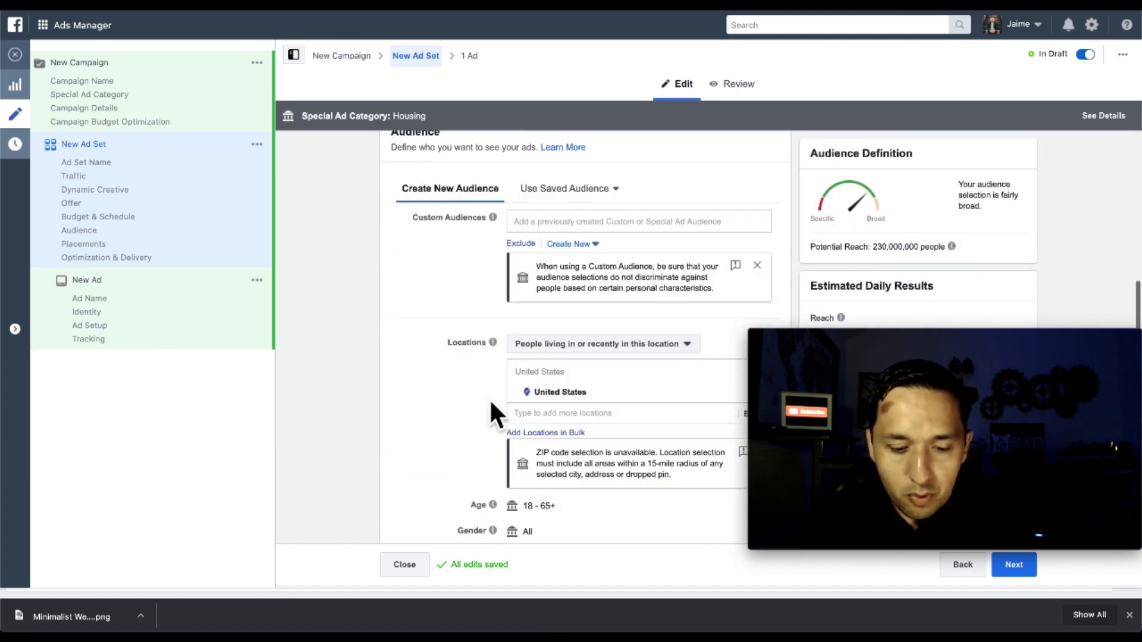
Step: Set the United States location targeting to 'People living in this location'
left_click(551, 345)
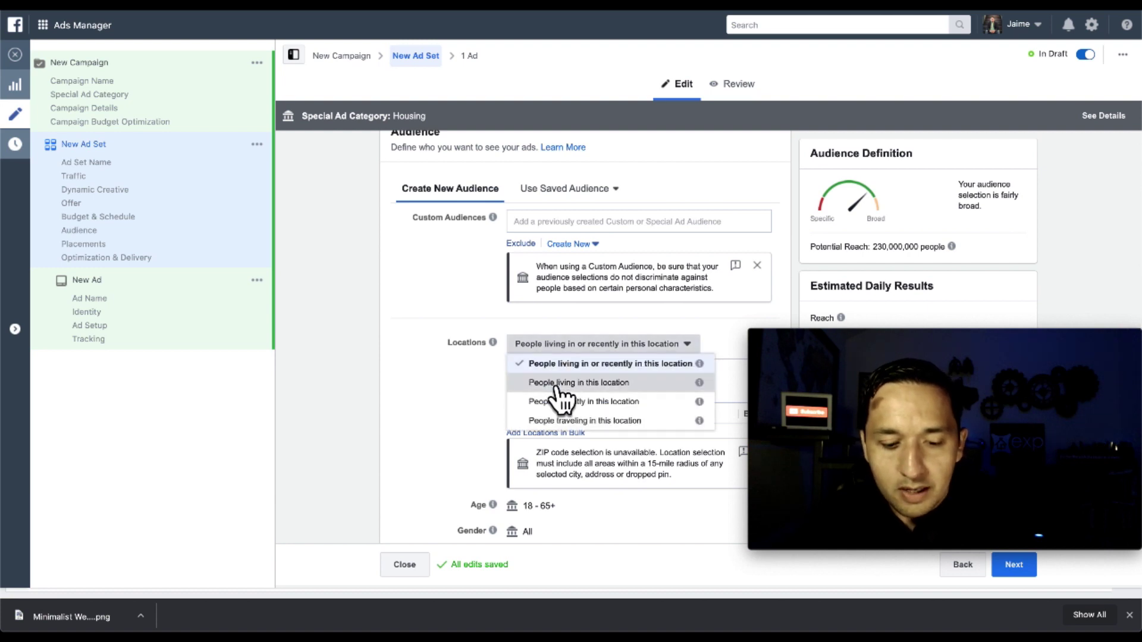
left_click(554, 384)
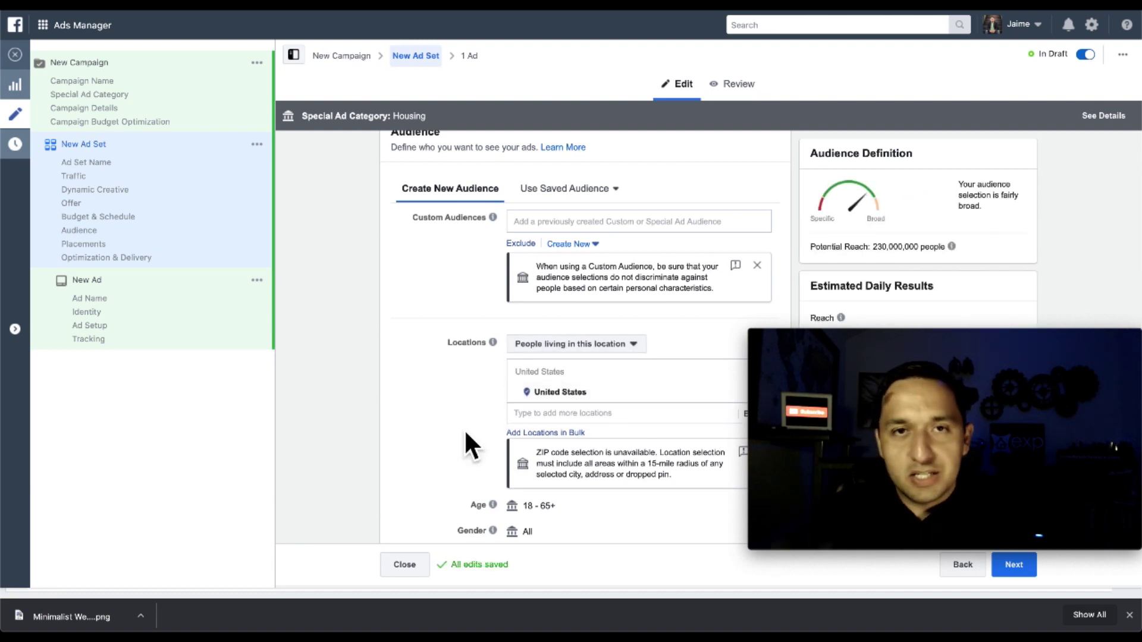
scroll(466, 433, "down", 1)
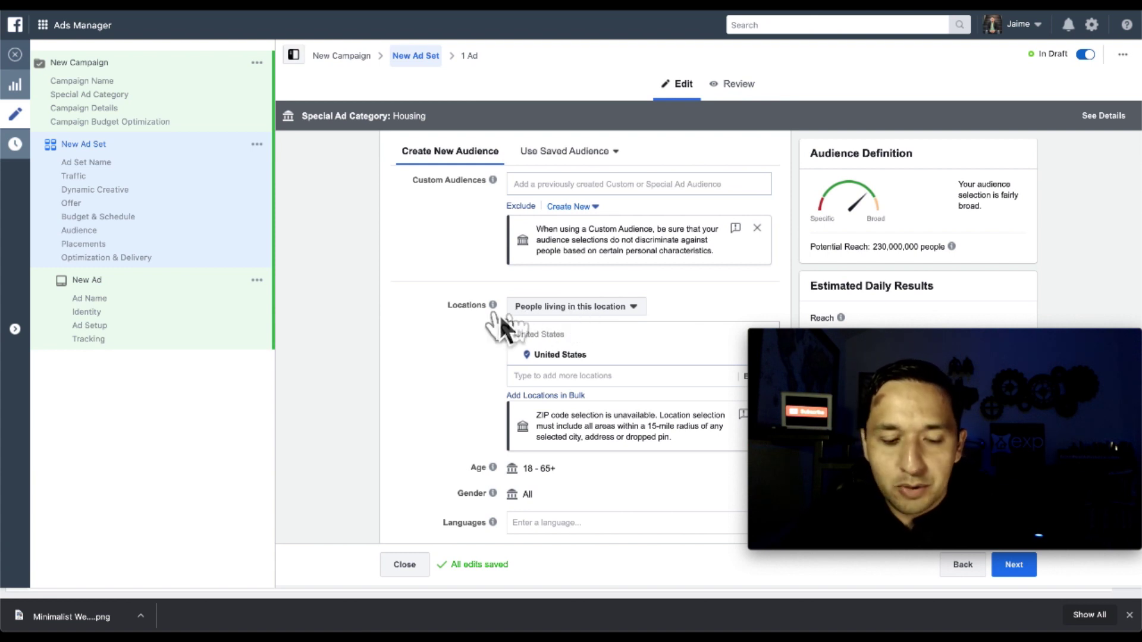
mouse_move(500, 319)
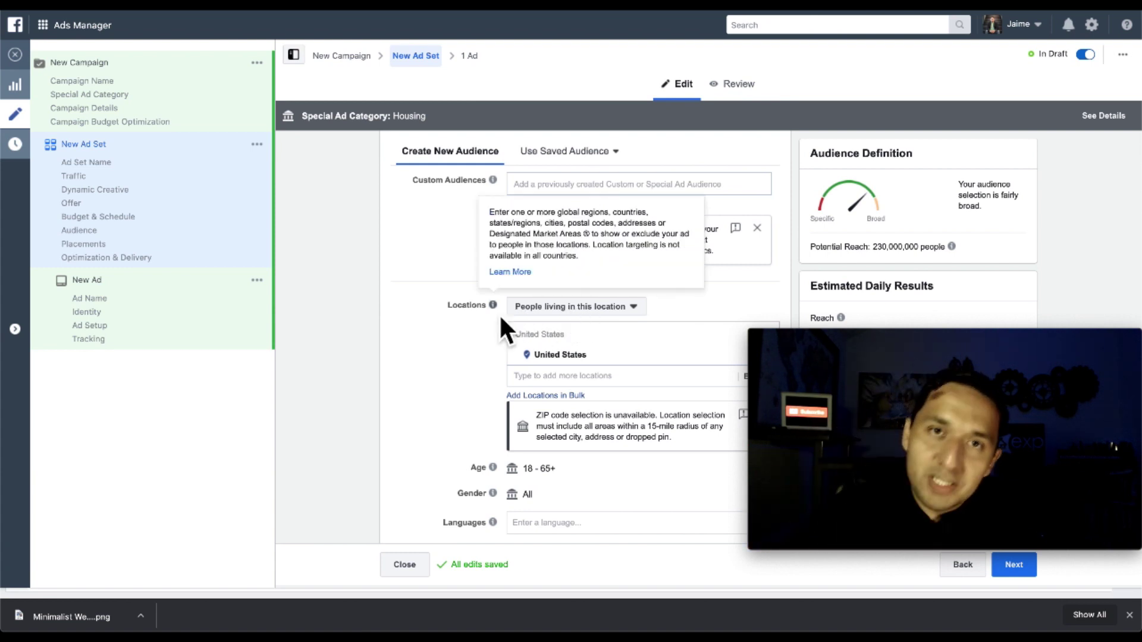
scroll(476, 373, "down", 1)
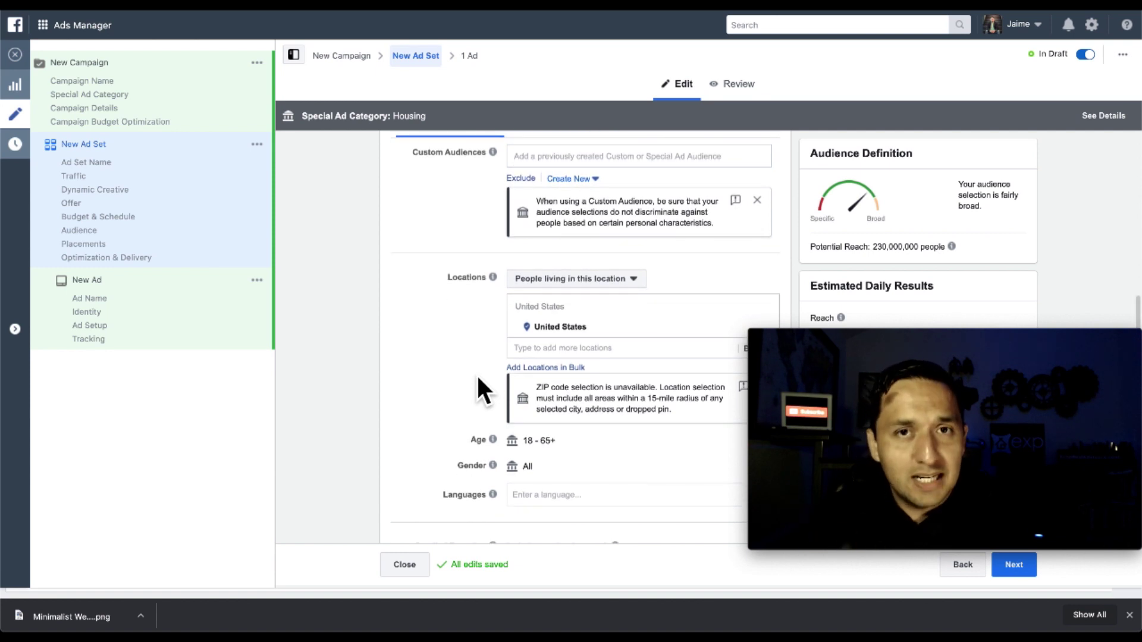
scroll(478, 379, "down", 2)
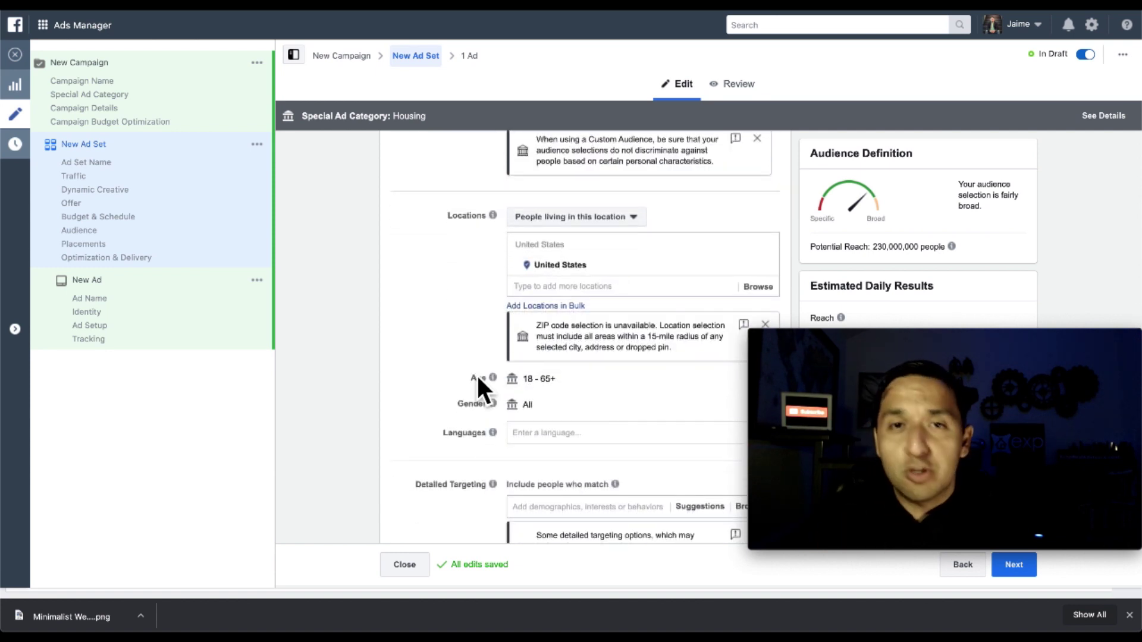
left_click(548, 219)
left_click(434, 264)
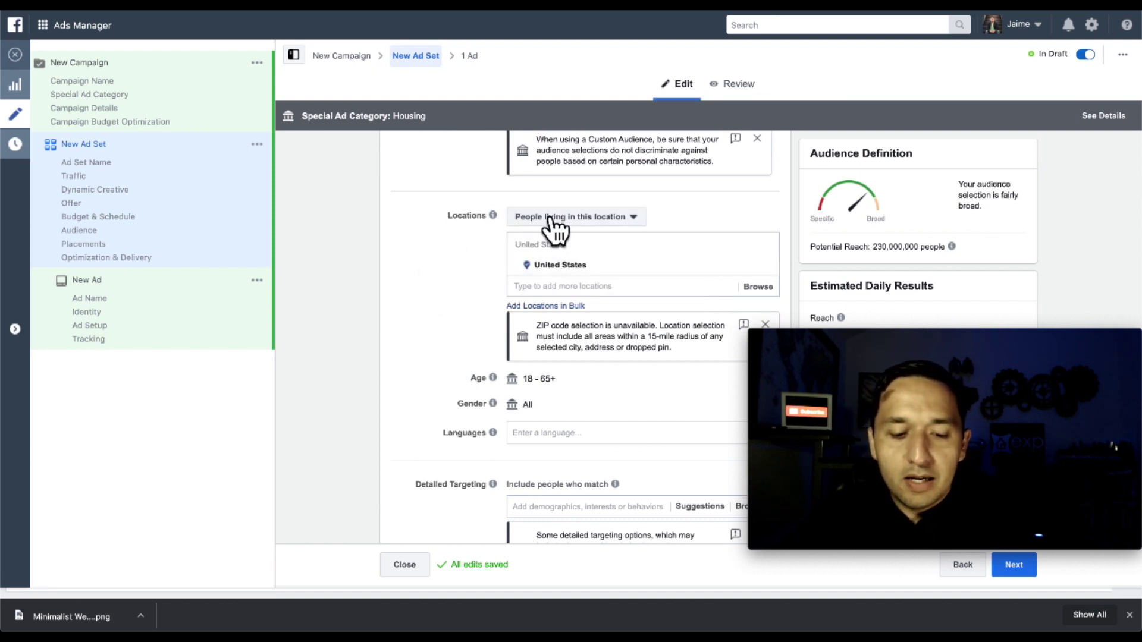
scroll(479, 333, "down", 5)
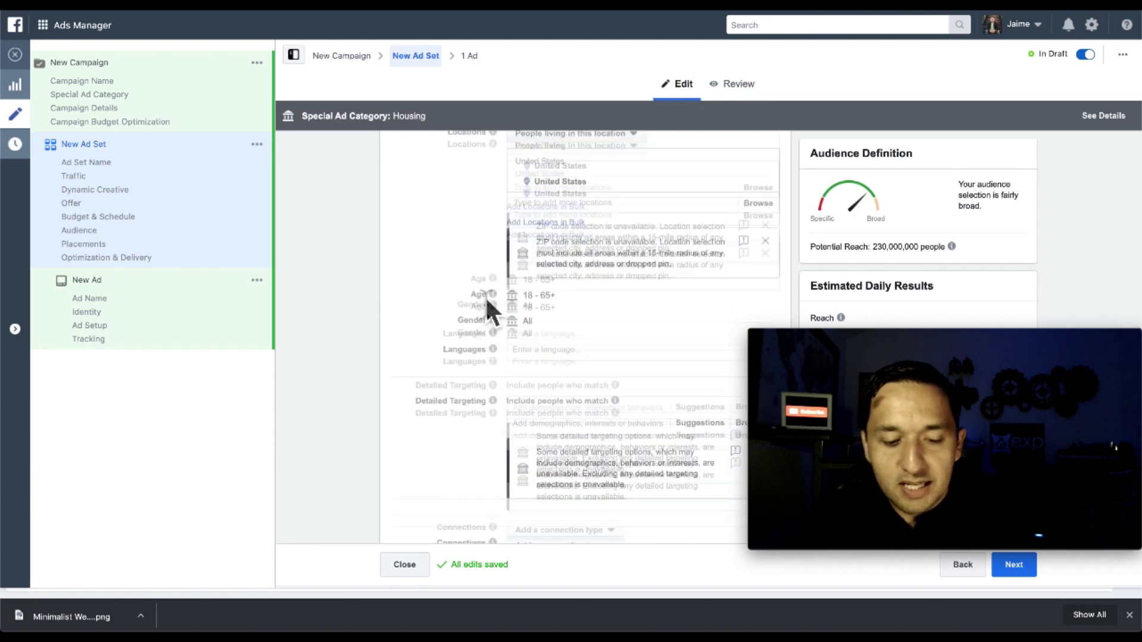
Step: Select Manual Placements in the ad set's Placements section
scroll(486, 295, "down", 4)
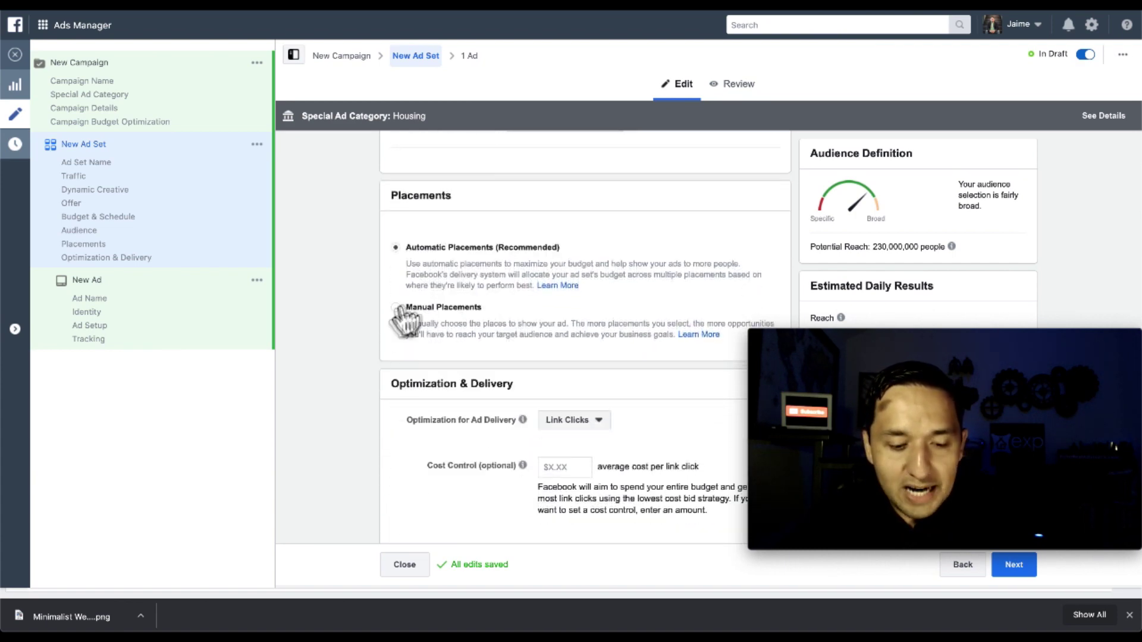
left_click(395, 307)
scroll(401, 312, "up", 10)
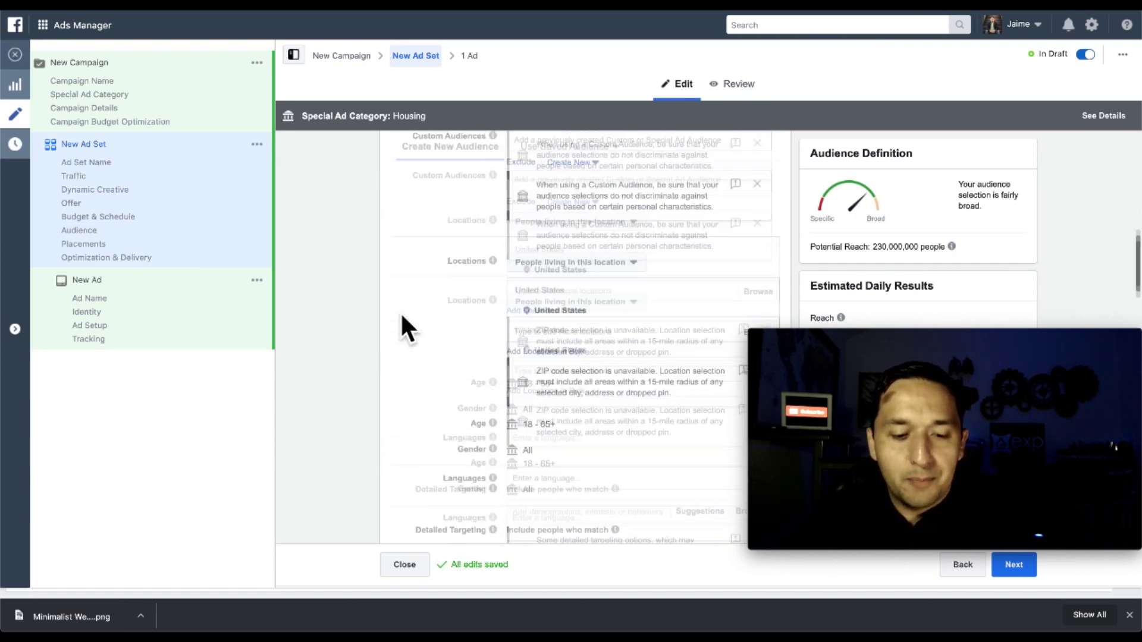
scroll(519, 462, "down", 6)
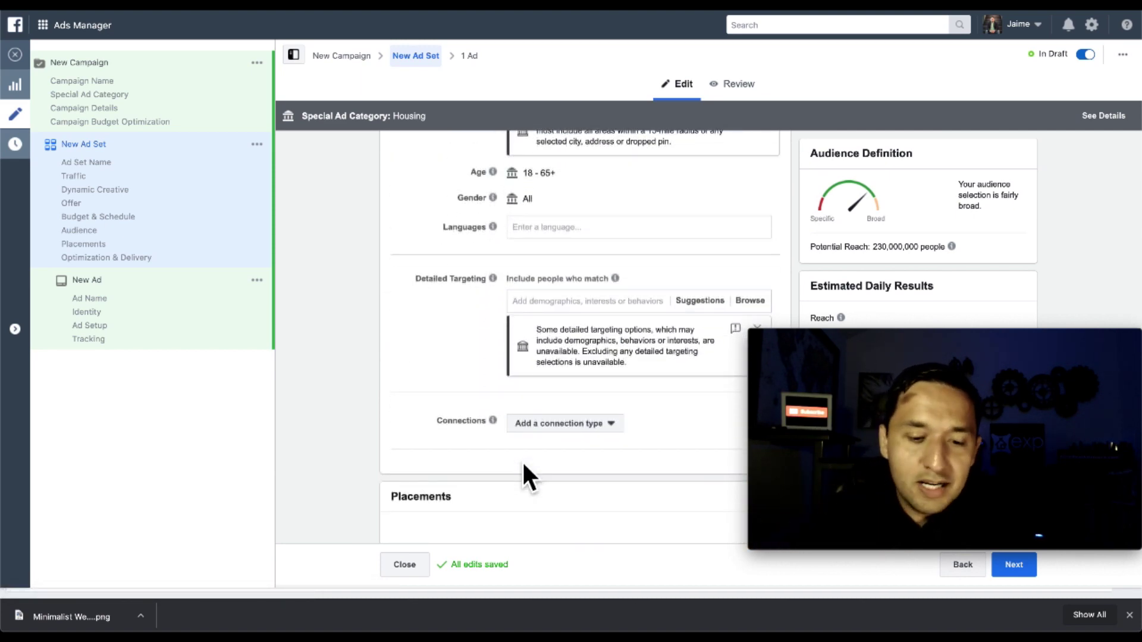
scroll(523, 465, "down", 1)
scroll(523, 467, "down", 3)
scroll(524, 467, "up", 4)
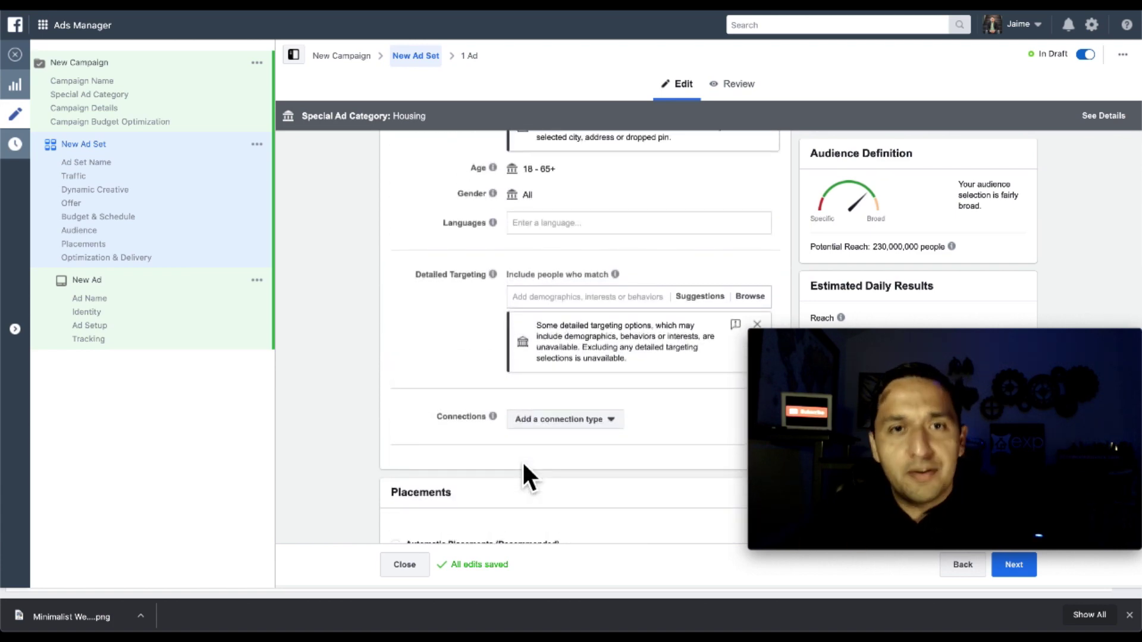
scroll(523, 467, "down", 4)
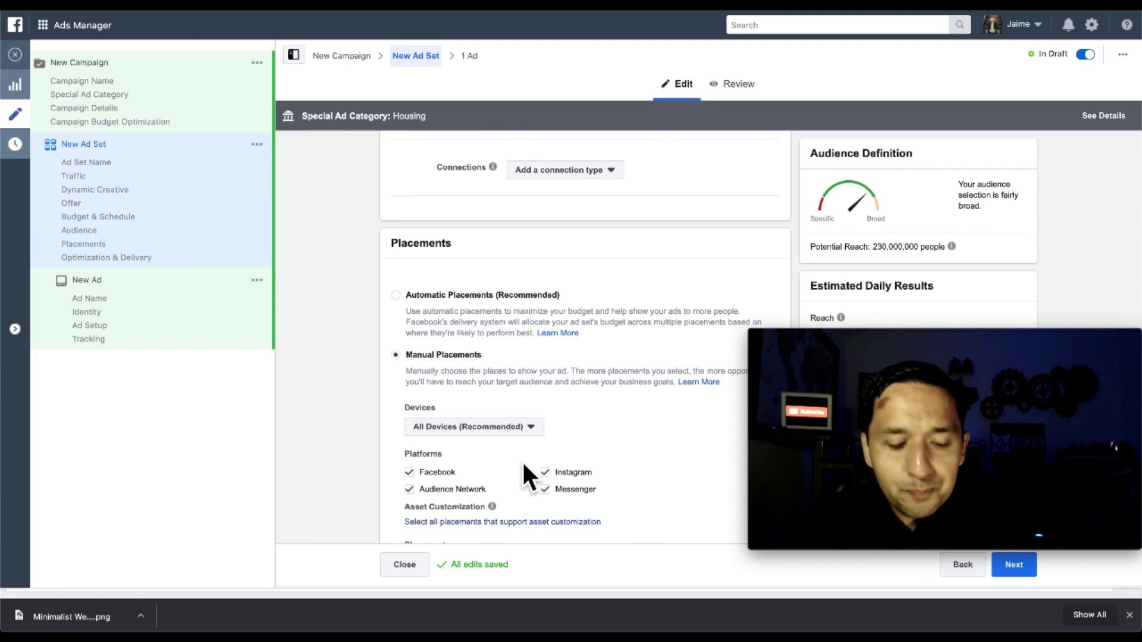
scroll(523, 467, "down", 6)
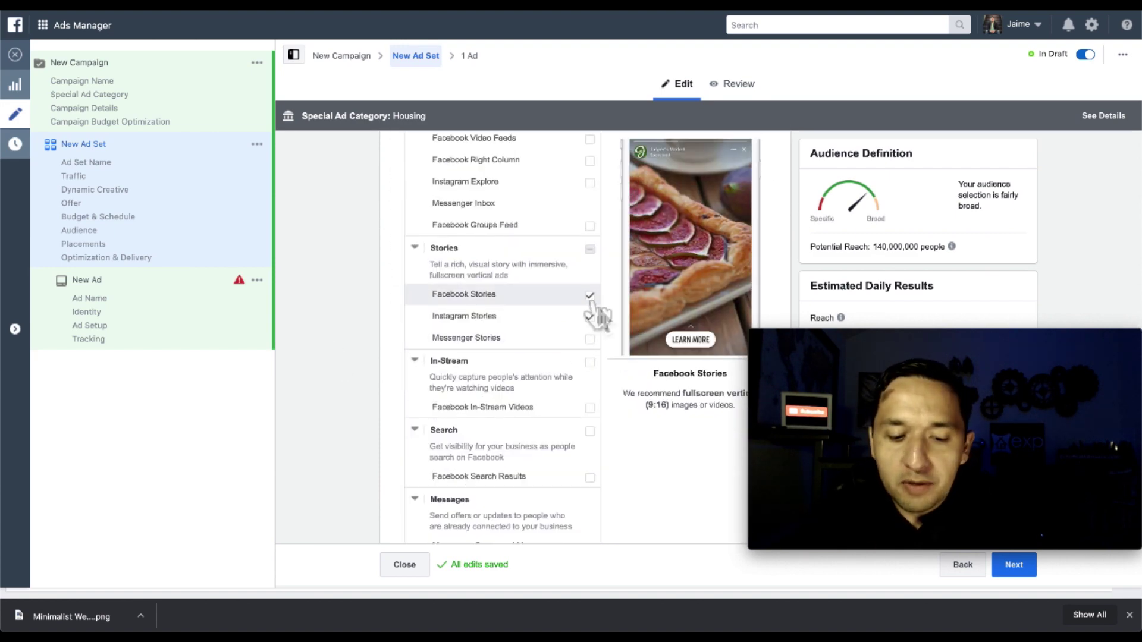
Step: Untick Facebook Stories in the manual placements list
left_click(589, 295)
scroll(616, 366, "up", 5)
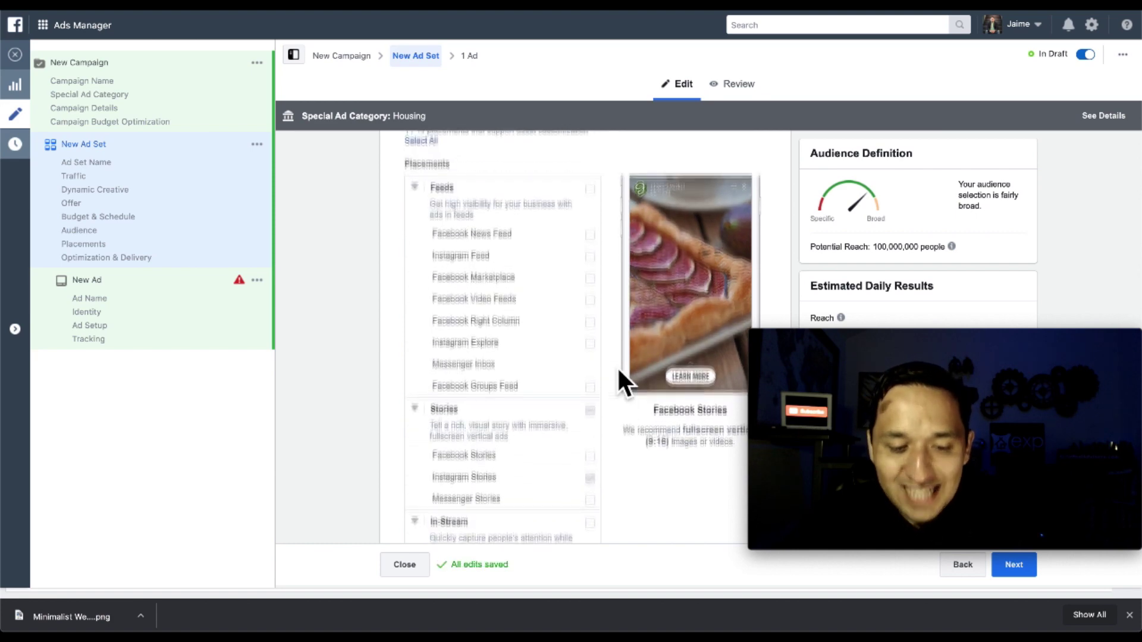
scroll(616, 367, "up", 1)
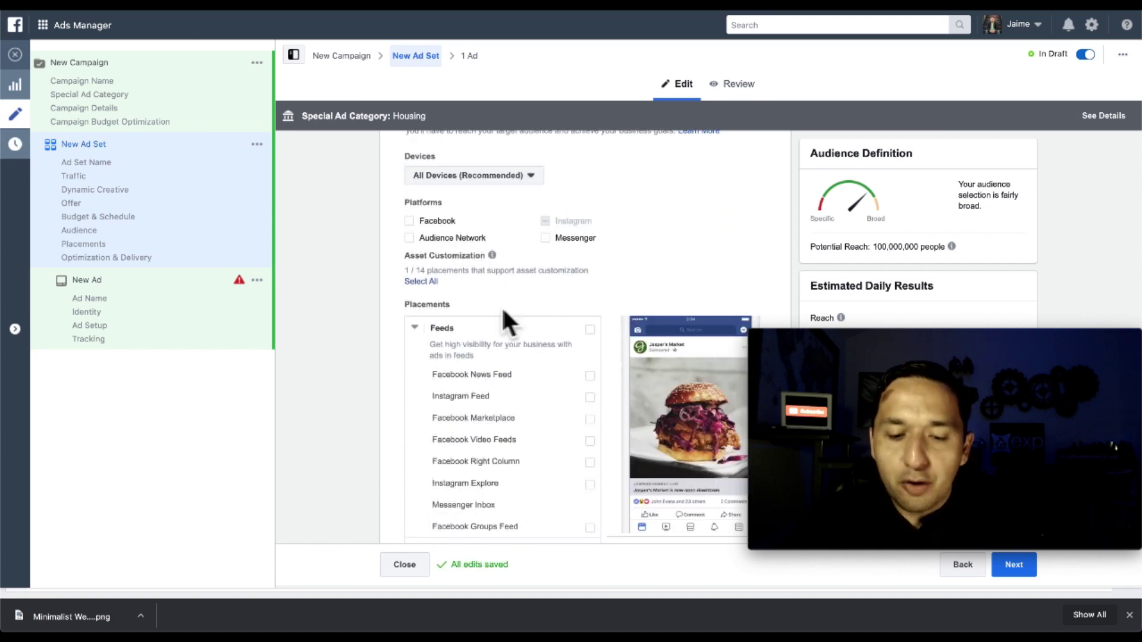
scroll(517, 304, "down", 5)
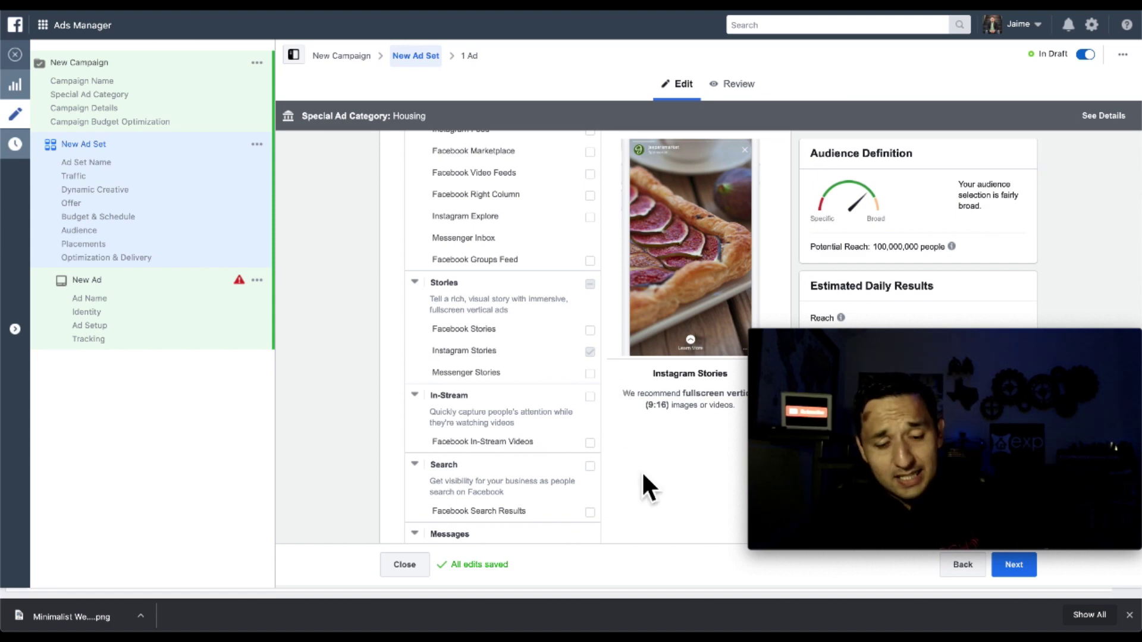
scroll(607, 357, "up", 7)
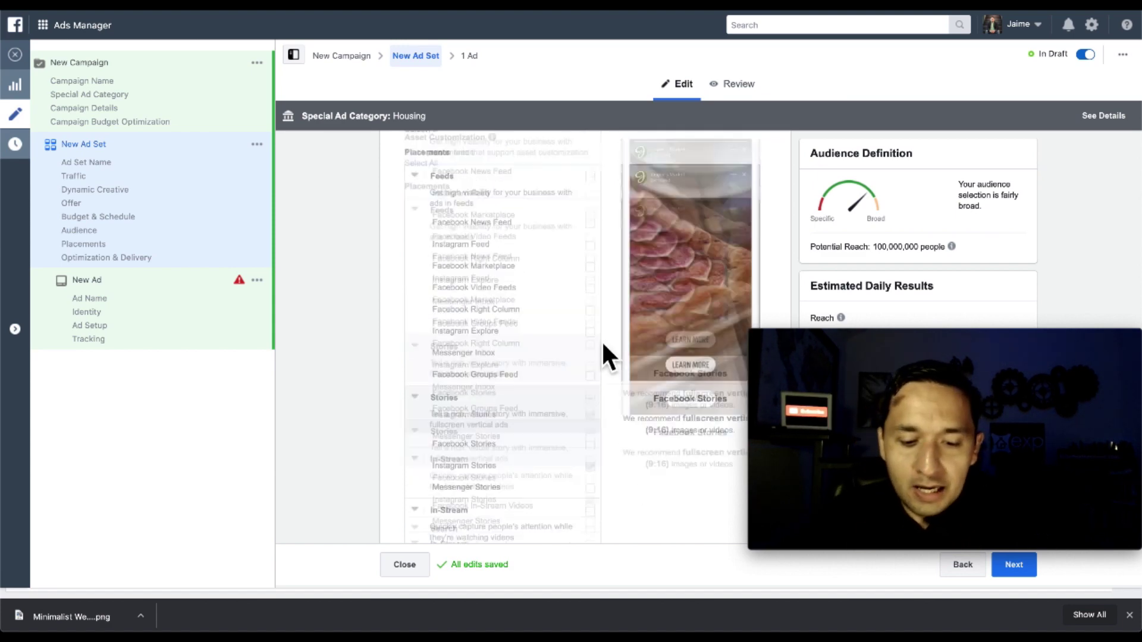
scroll(552, 423, "down", 1)
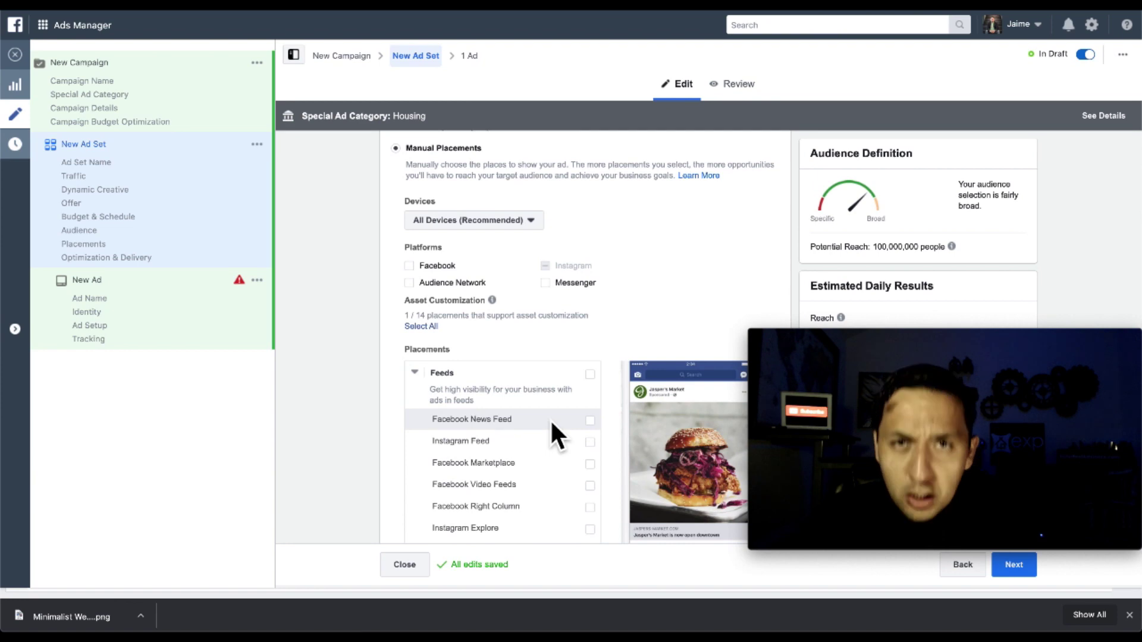
scroll(551, 423, "down", 5)
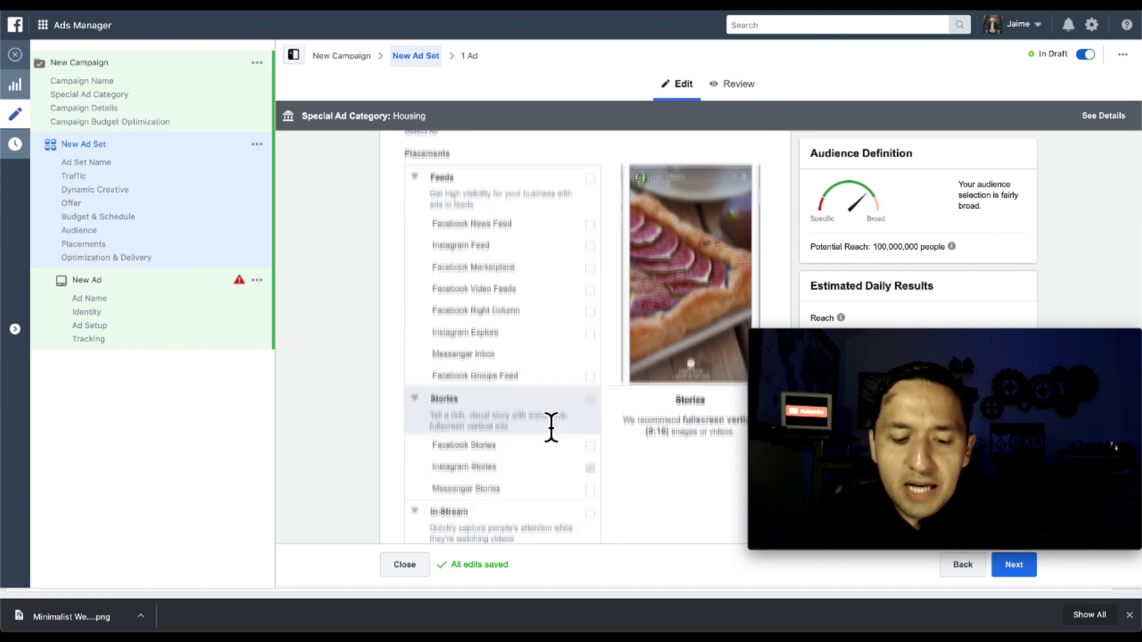
Step: Tick Instagram Stories and leave Facebook Stories unticked, so only Instagram Stories remains
left_click(588, 373)
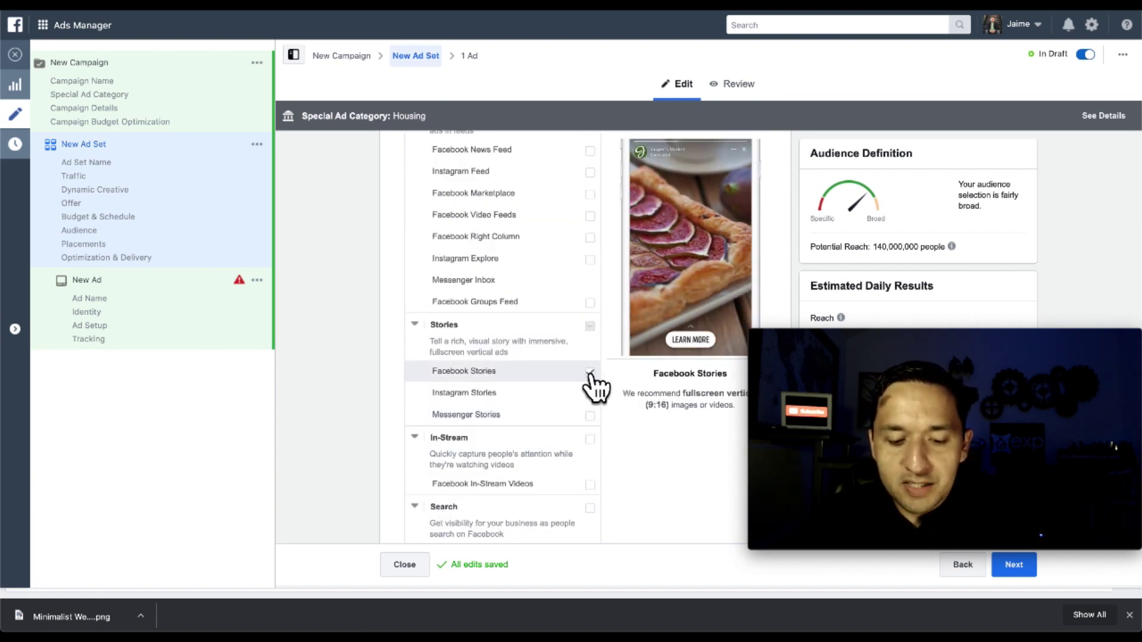
left_click(589, 393)
scroll(634, 433, "down", 2)
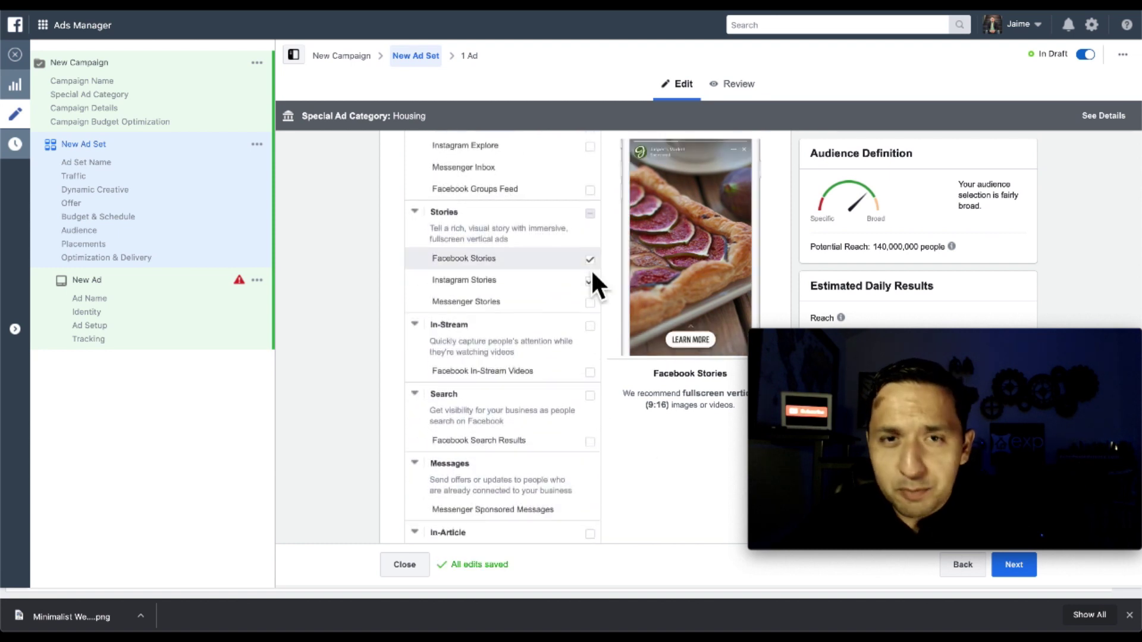
left_click(589, 260)
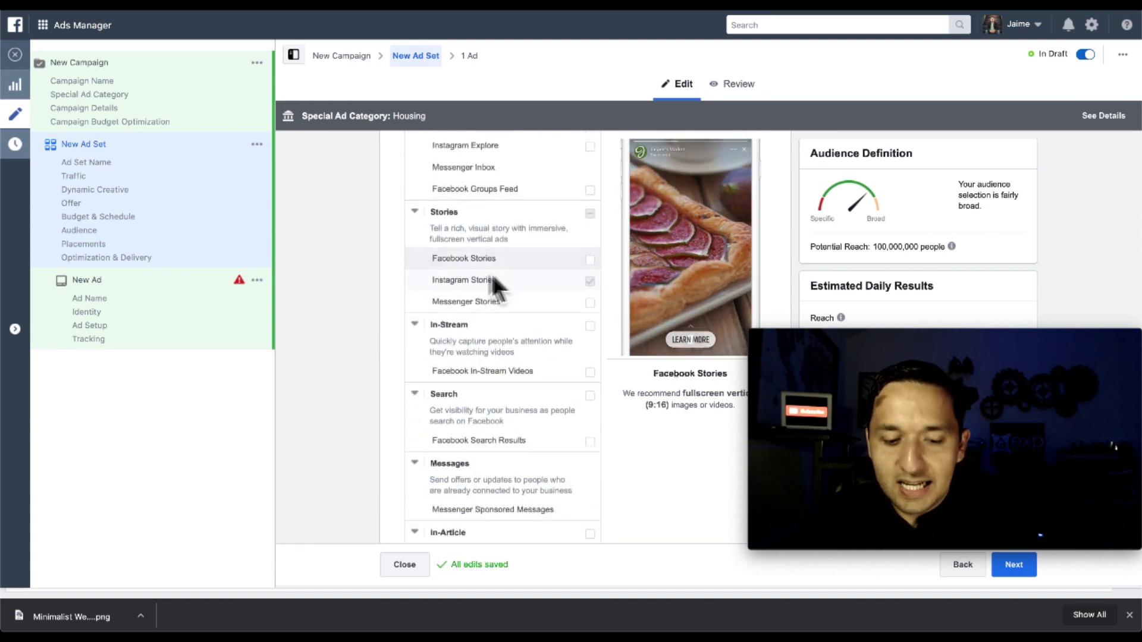
scroll(613, 479, "down", 2)
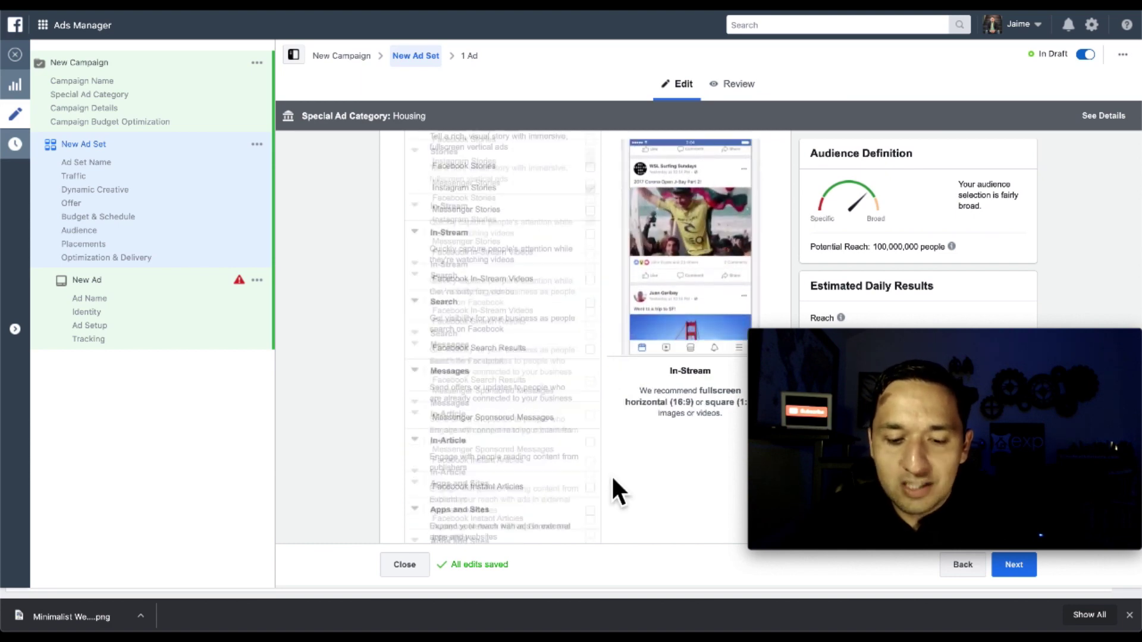
scroll(612, 480, "down", 8)
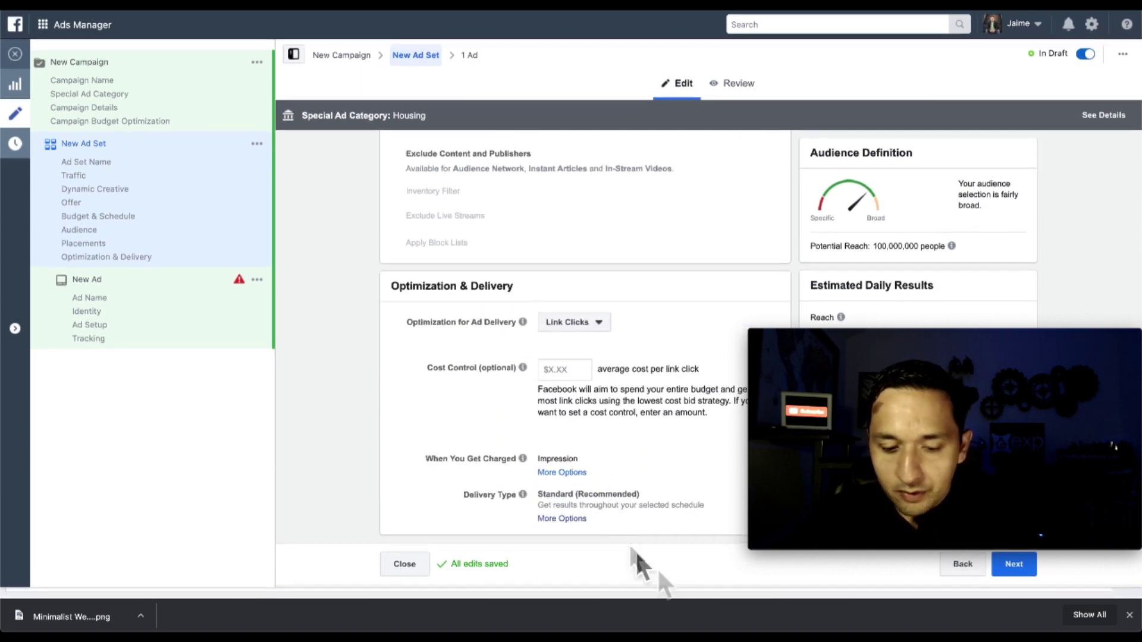
Step: Continue to the New Ad page and open the Add Media dropdown
left_click(1011, 568)
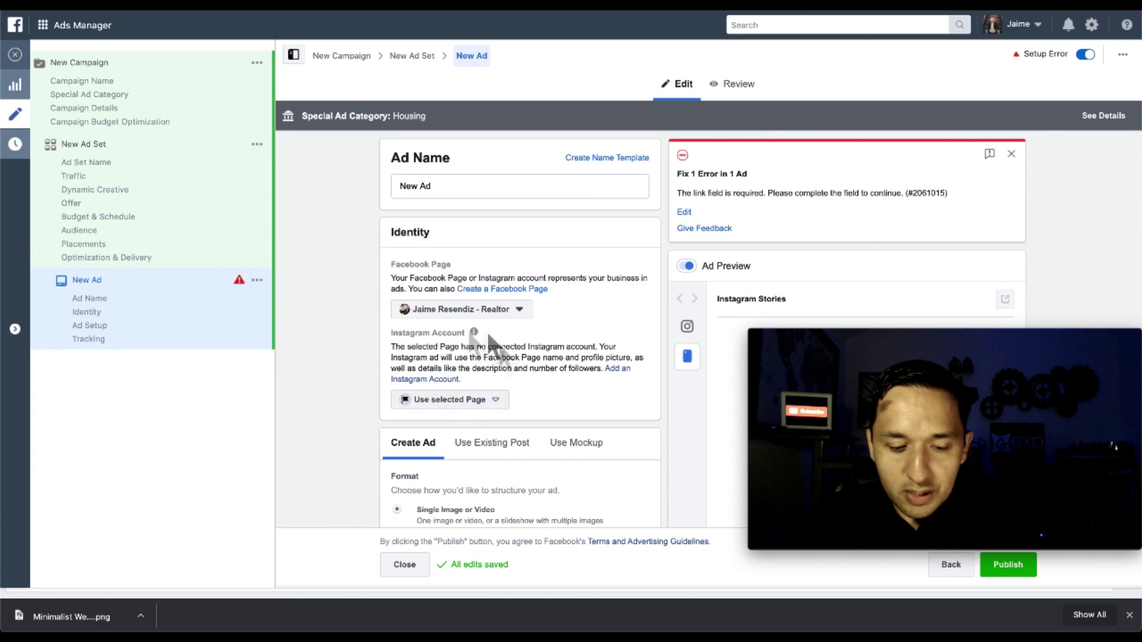
scroll(488, 417, "down", 1)
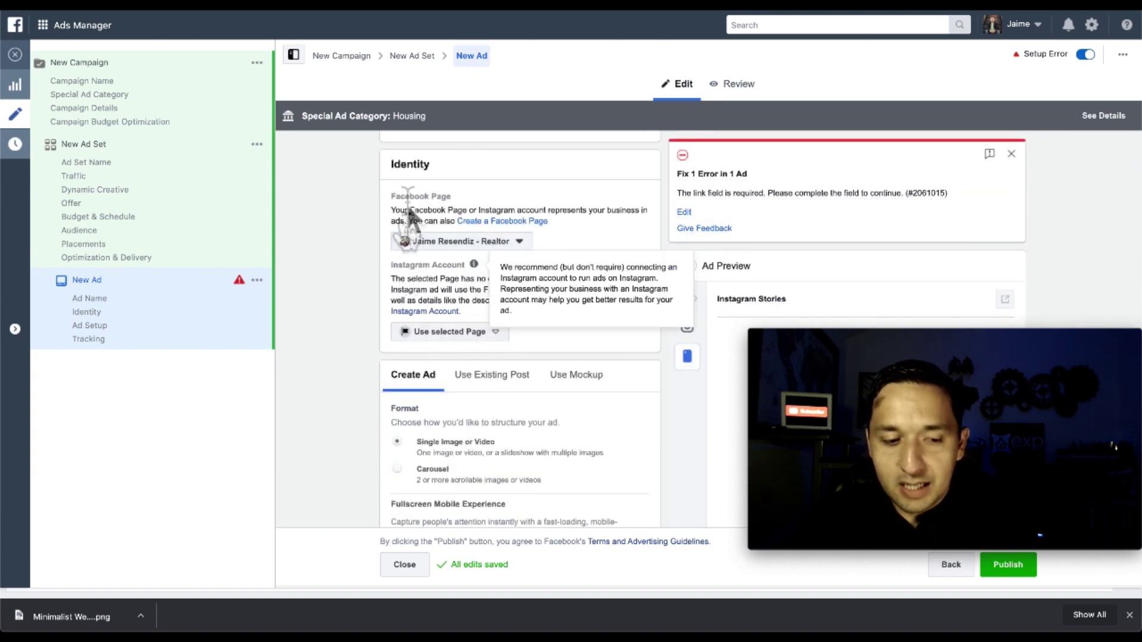
scroll(546, 355, "down", 3)
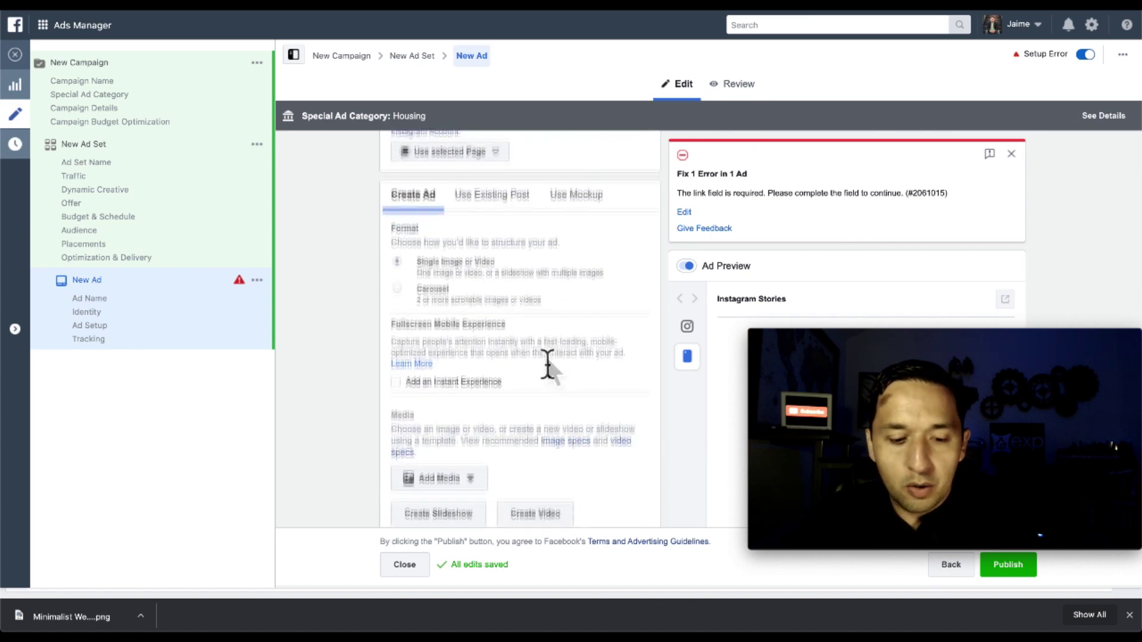
scroll(546, 355, "down", 2)
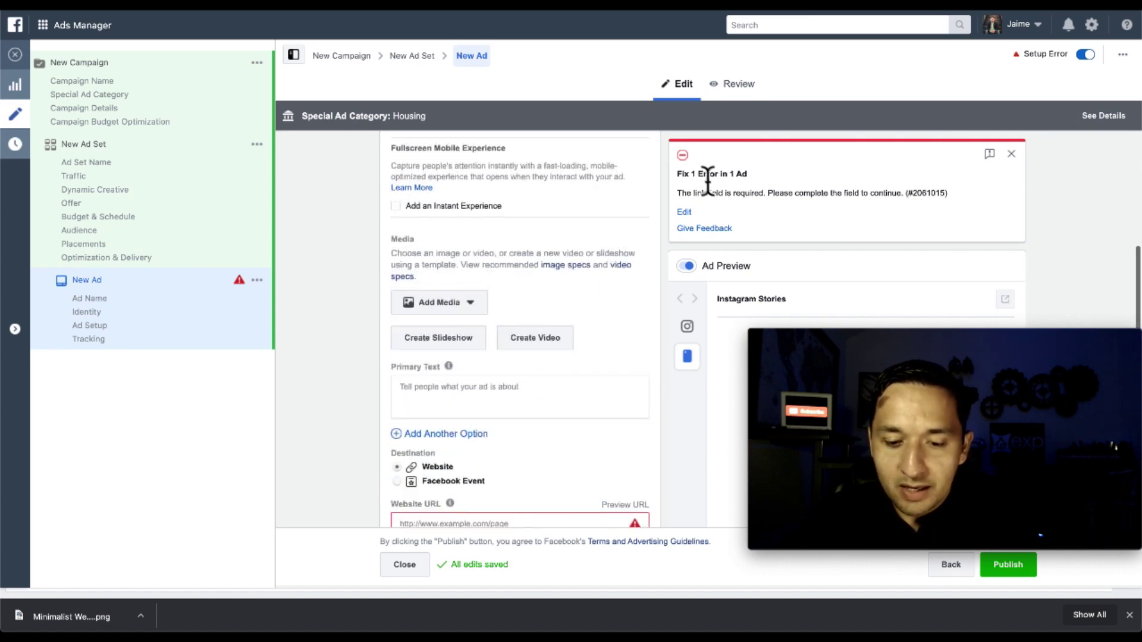
scroll(527, 391, "down", 3)
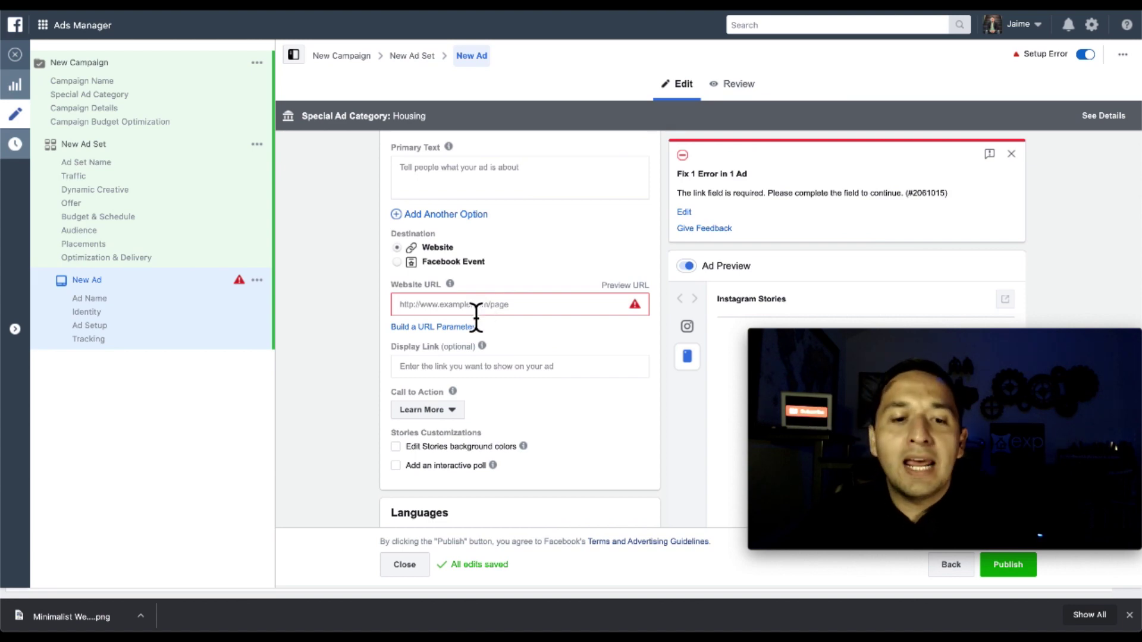
scroll(476, 319, "up", 2)
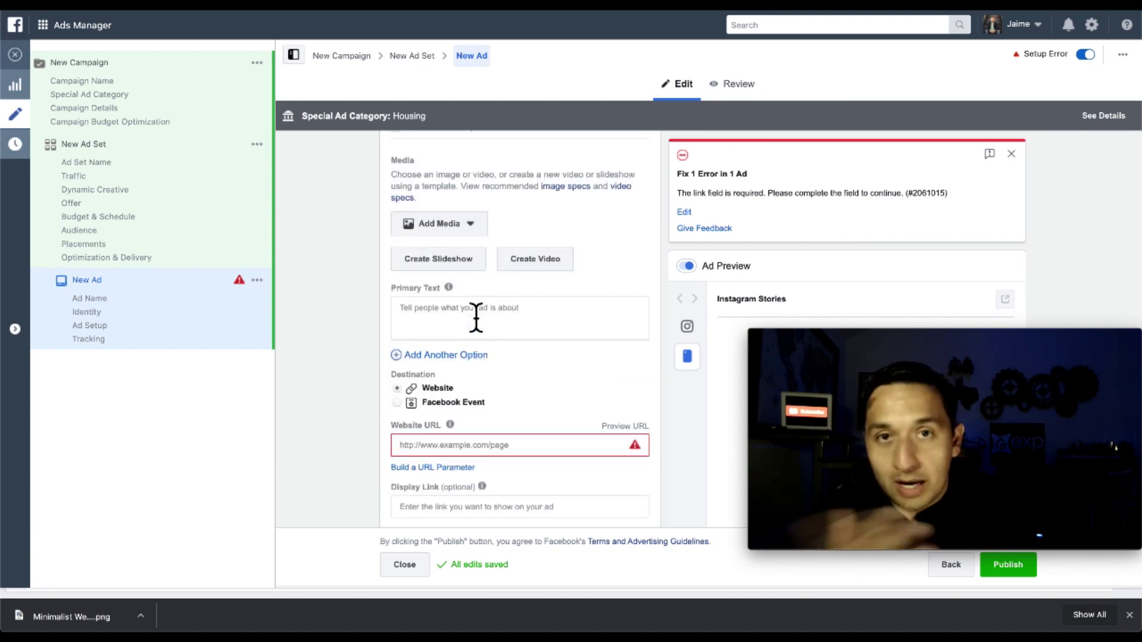
scroll(475, 308, "up", 1)
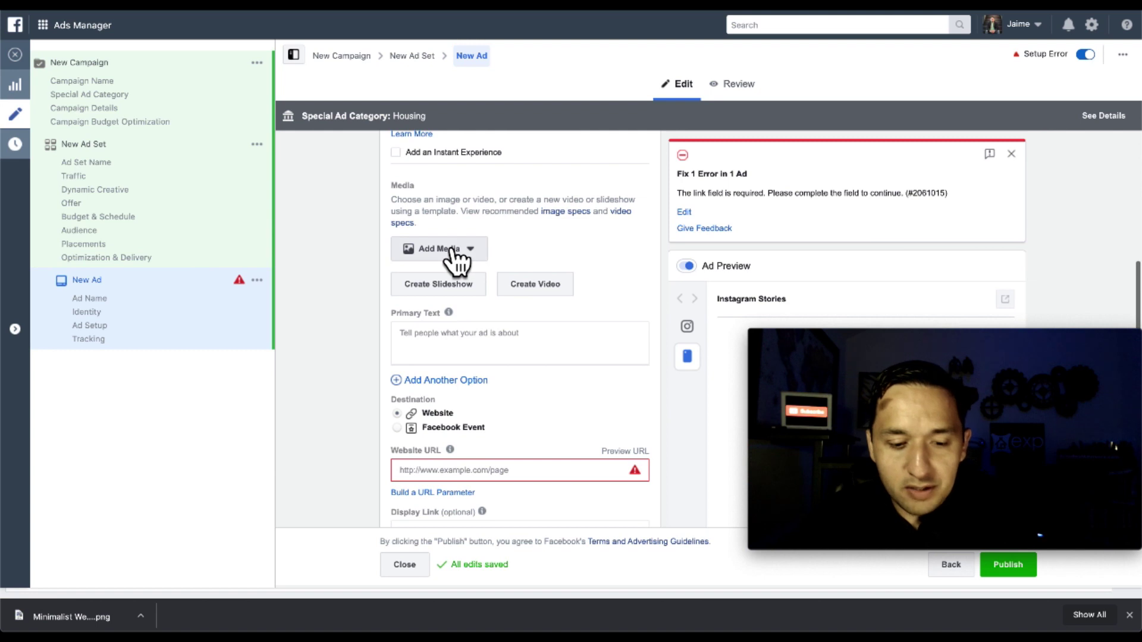
left_click(455, 257)
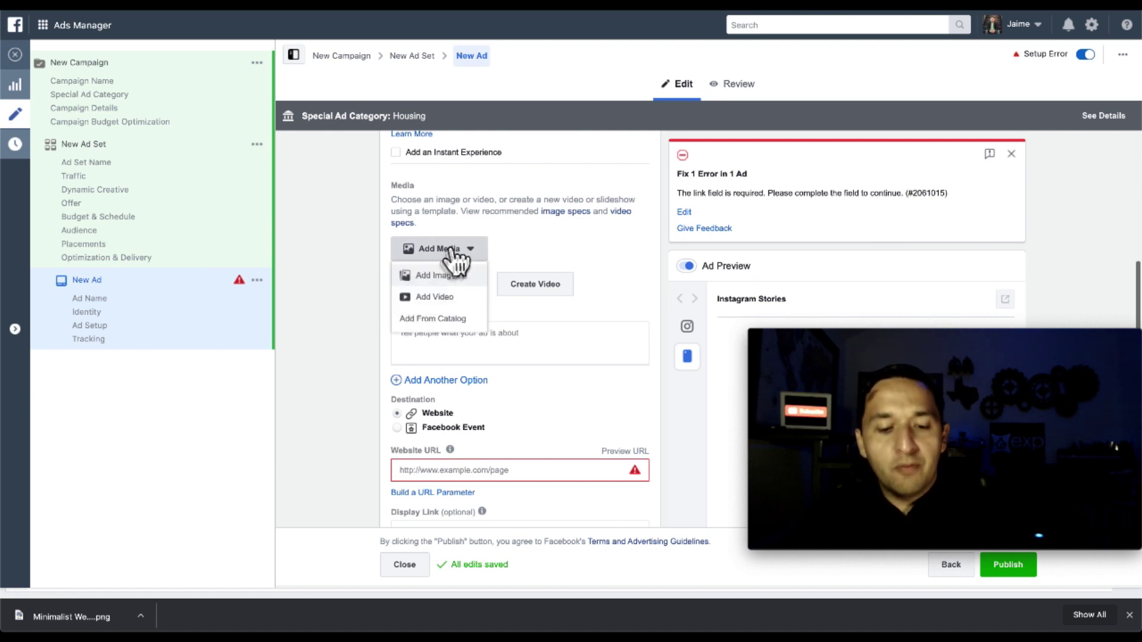
Step: Choose Add Image, then download the completed InVideo project's video as an MP4
left_click(429, 276)
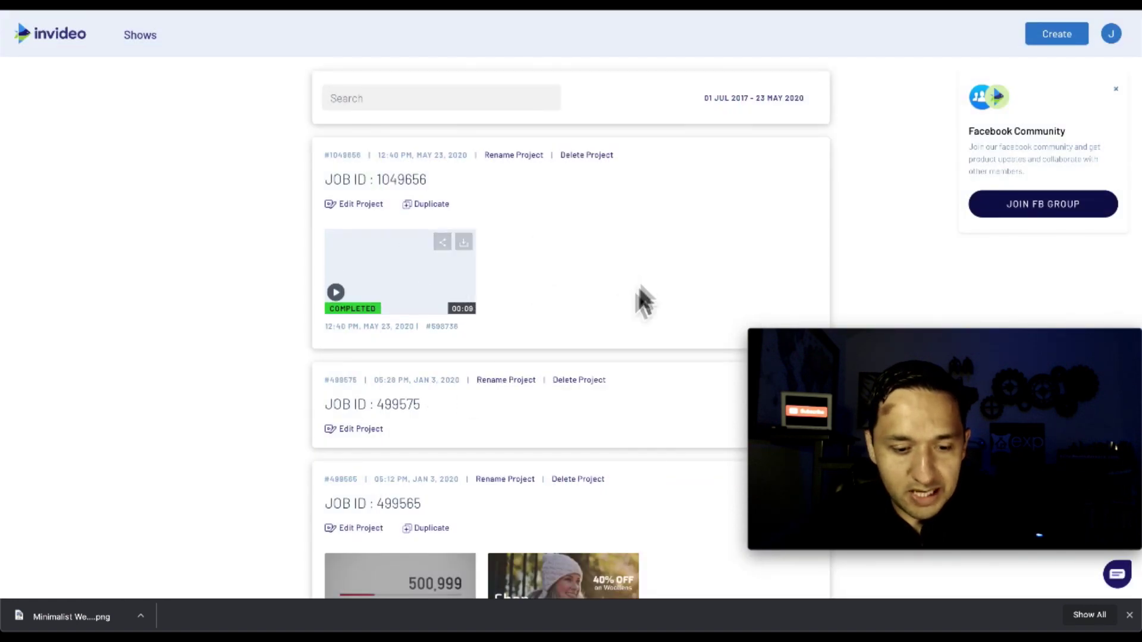
mouse_move(417, 315)
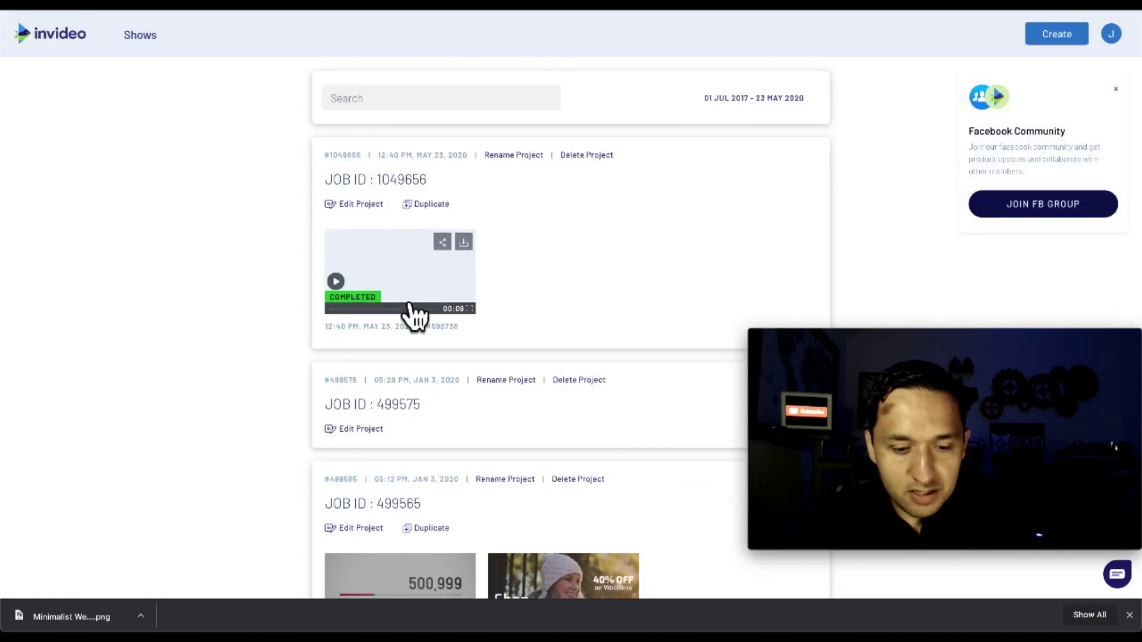
left_click(463, 243)
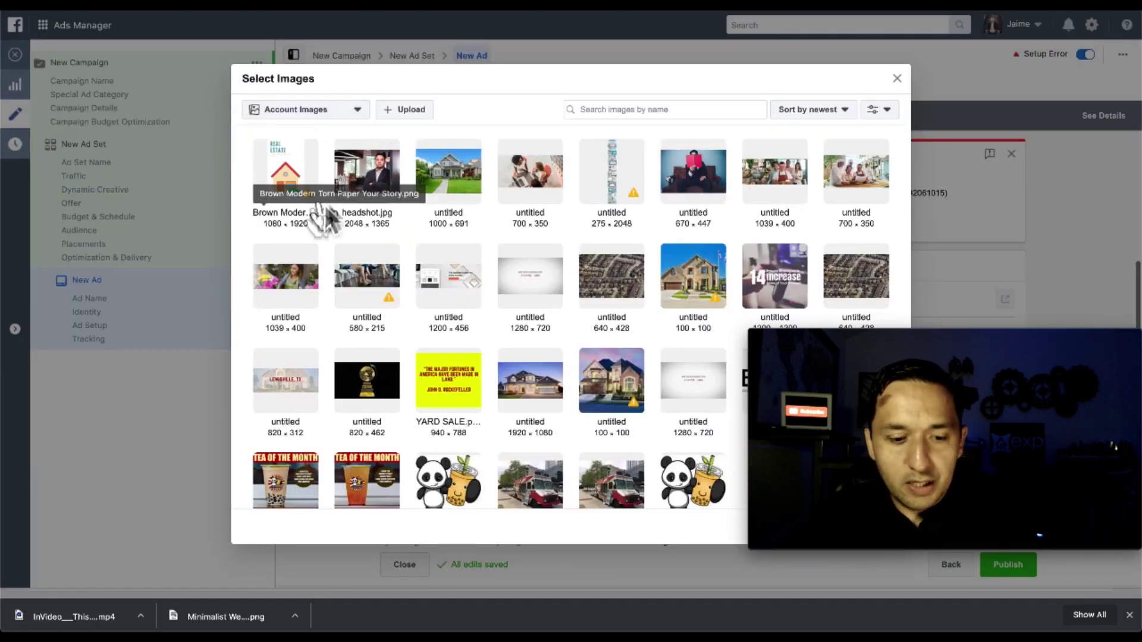
left_click(400, 110)
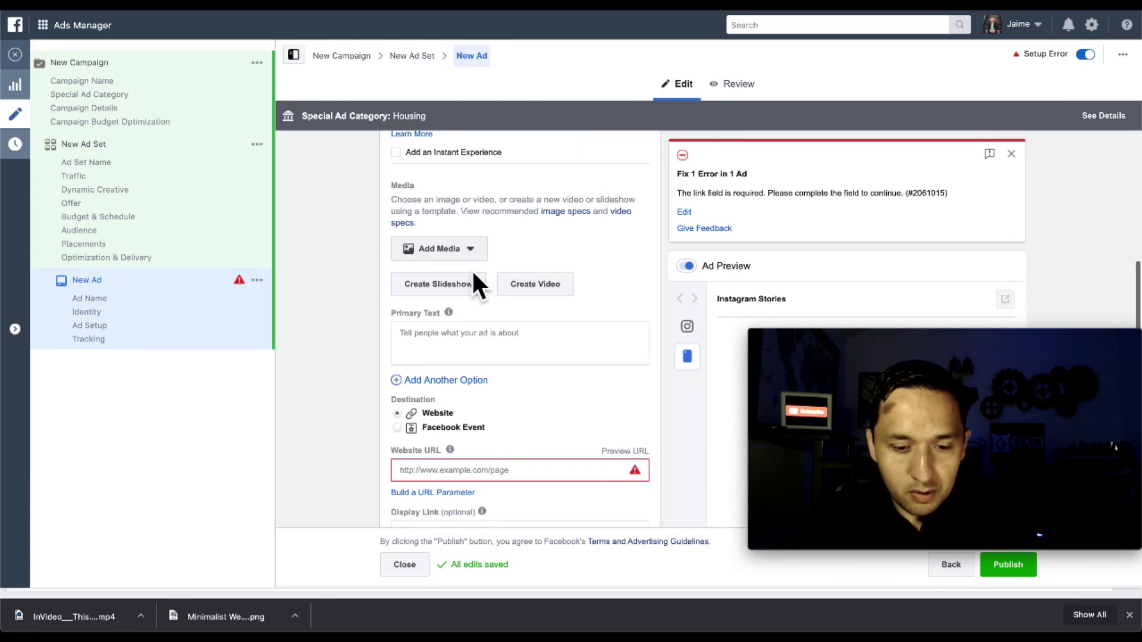
left_click(465, 253)
left_click(445, 299)
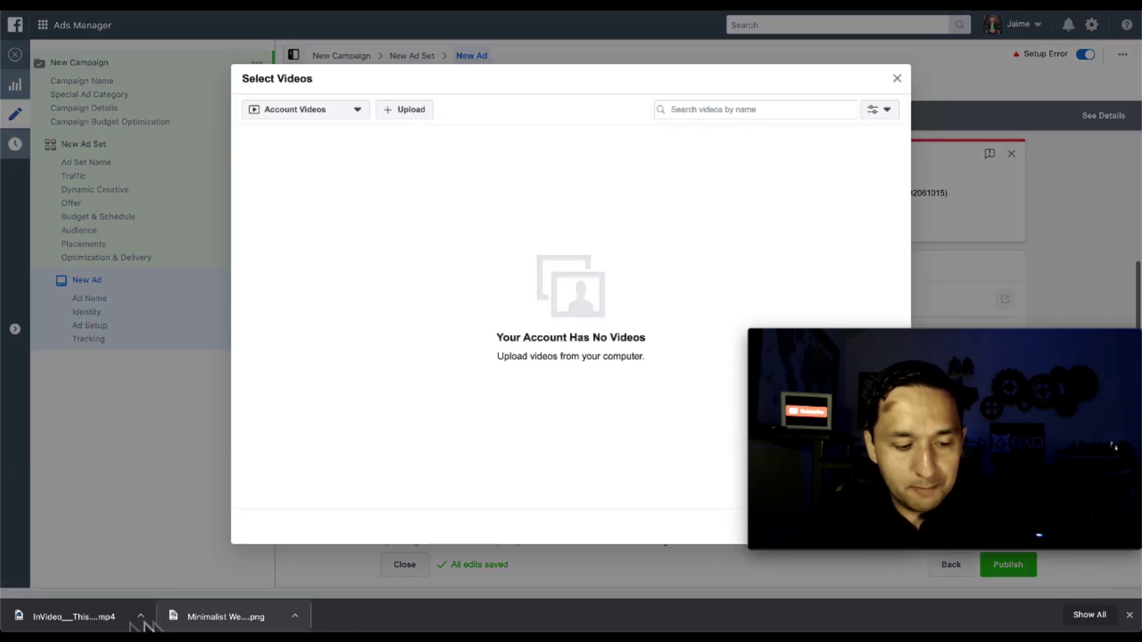
left_click(897, 79)
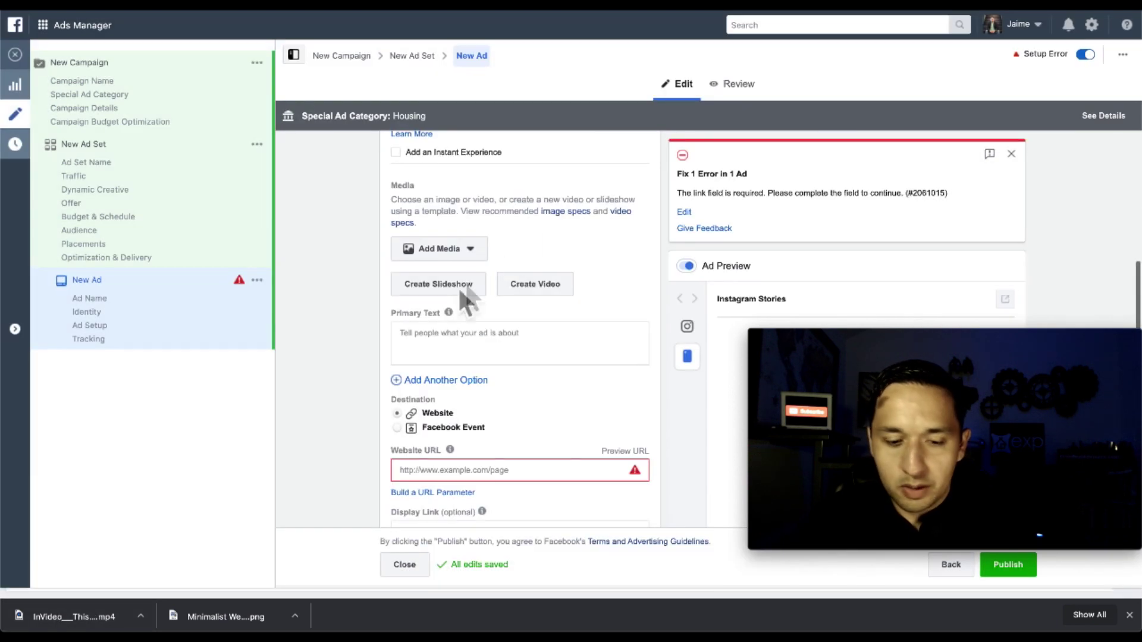
scroll(464, 297, "down", 3)
left_click(471, 253)
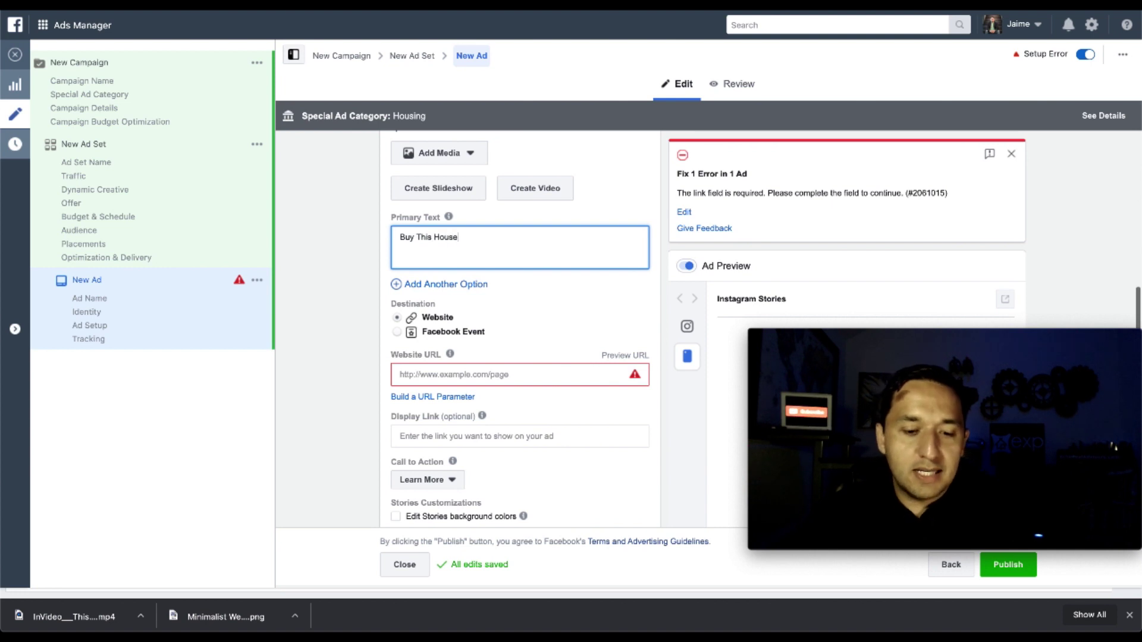
scroll(512, 410, "down", 1)
left_click(510, 336)
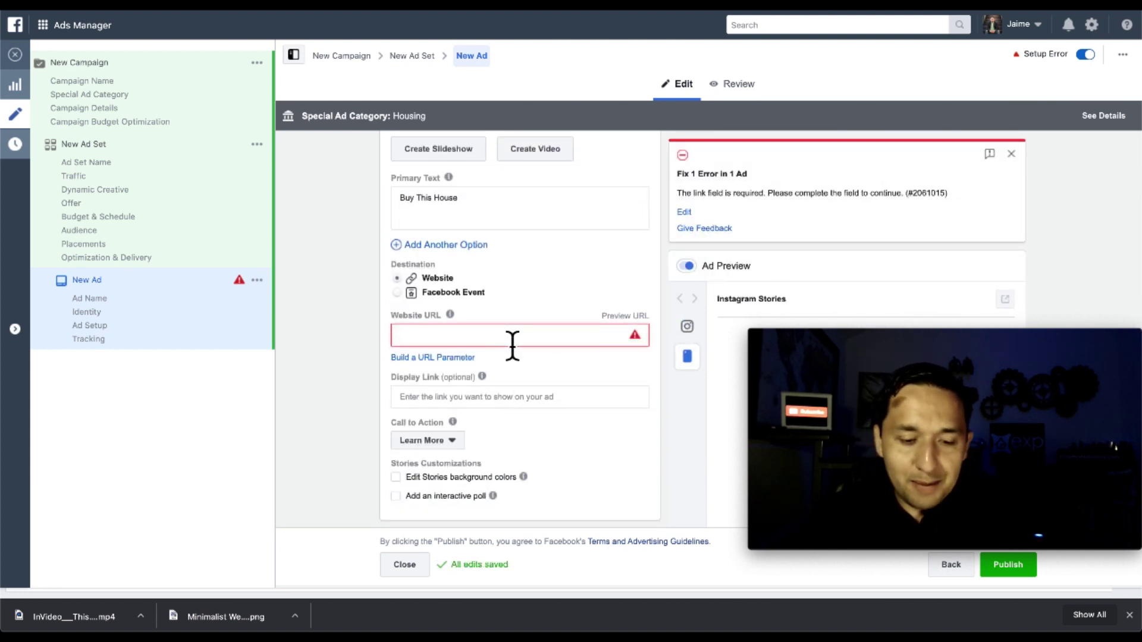
type("www.echo")
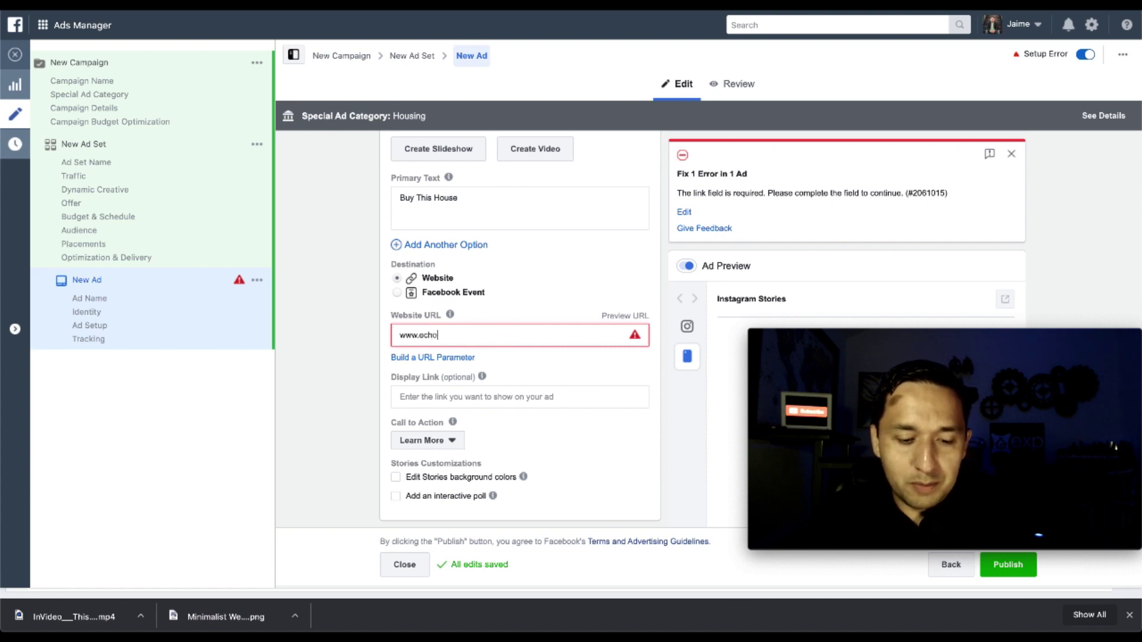
type("realadvisors.com")
scroll(332, 465, "down", 5)
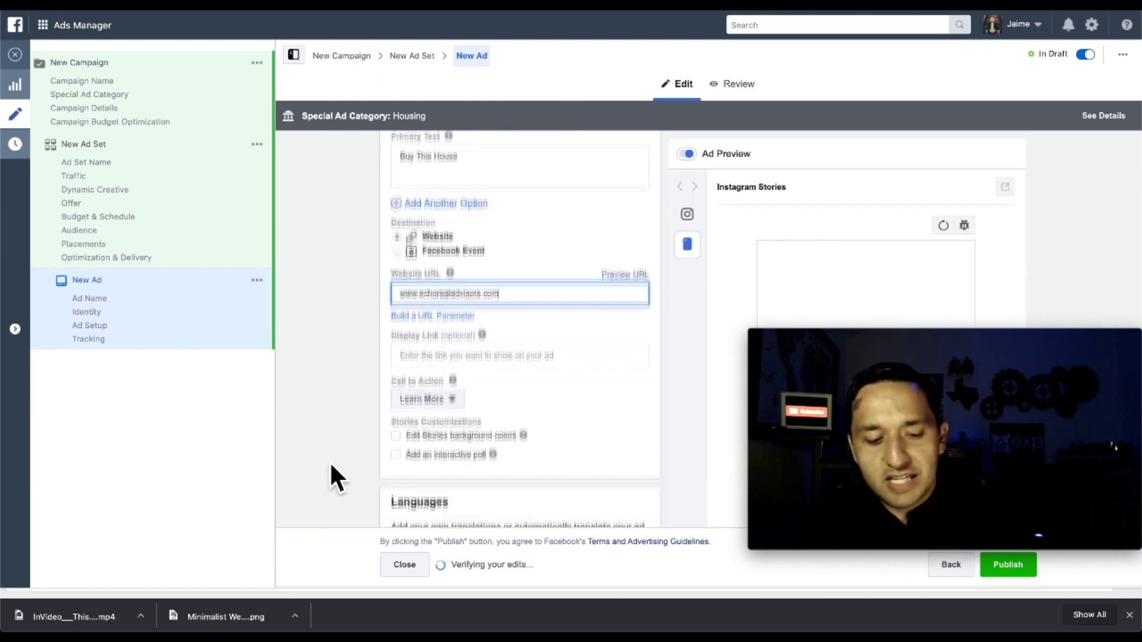